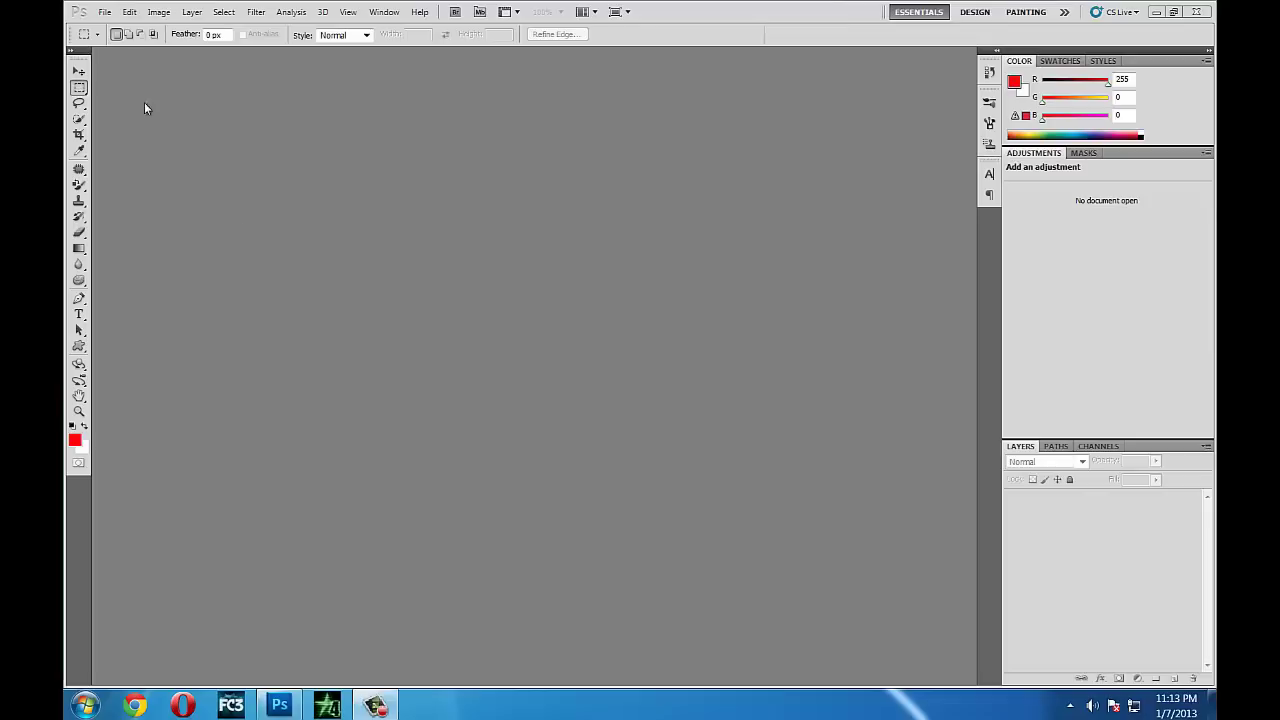
Through File > Open, browse C: > Users > the user's folder > Downloads and open the boy's park photo.
{"action": "left_click", "coordinate": [105, 12]}
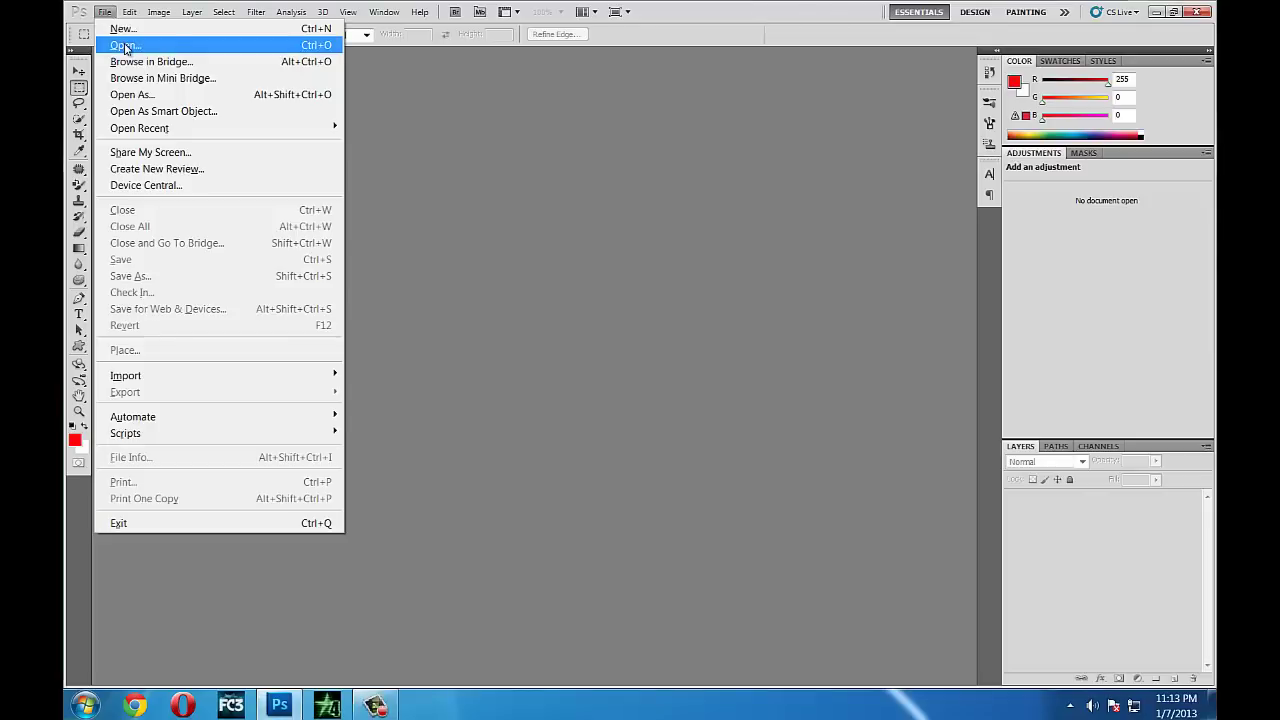
{"action": "left_click", "coordinate": [125, 47]}
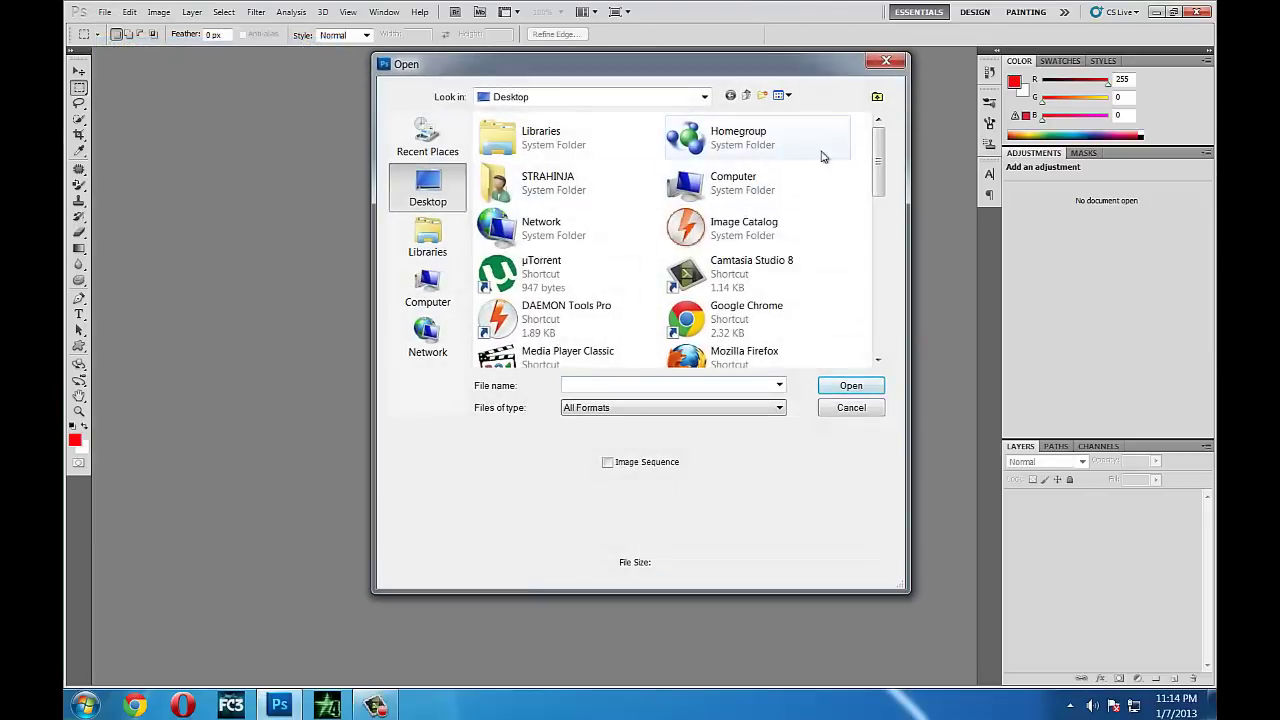
{"action": "double_click", "coordinate": [763, 186]}
{"action": "double_click", "coordinate": [545, 150]}
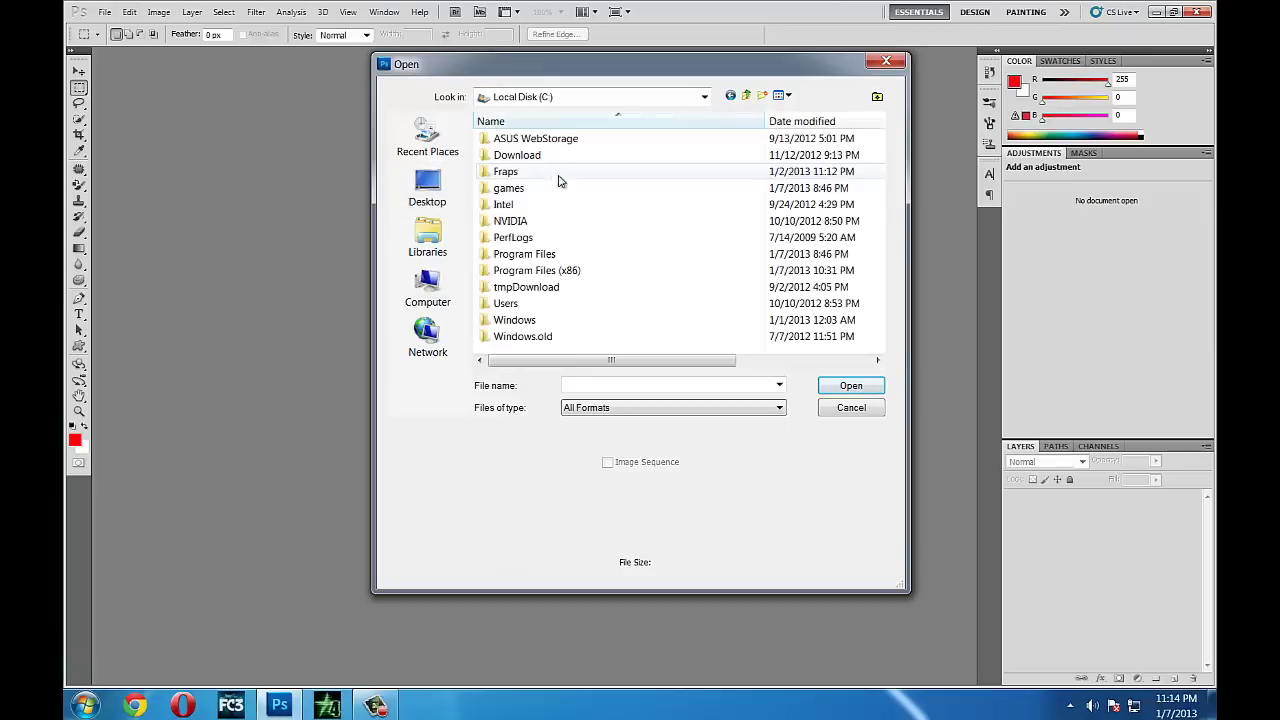
{"action": "double_click", "coordinate": [560, 318]}
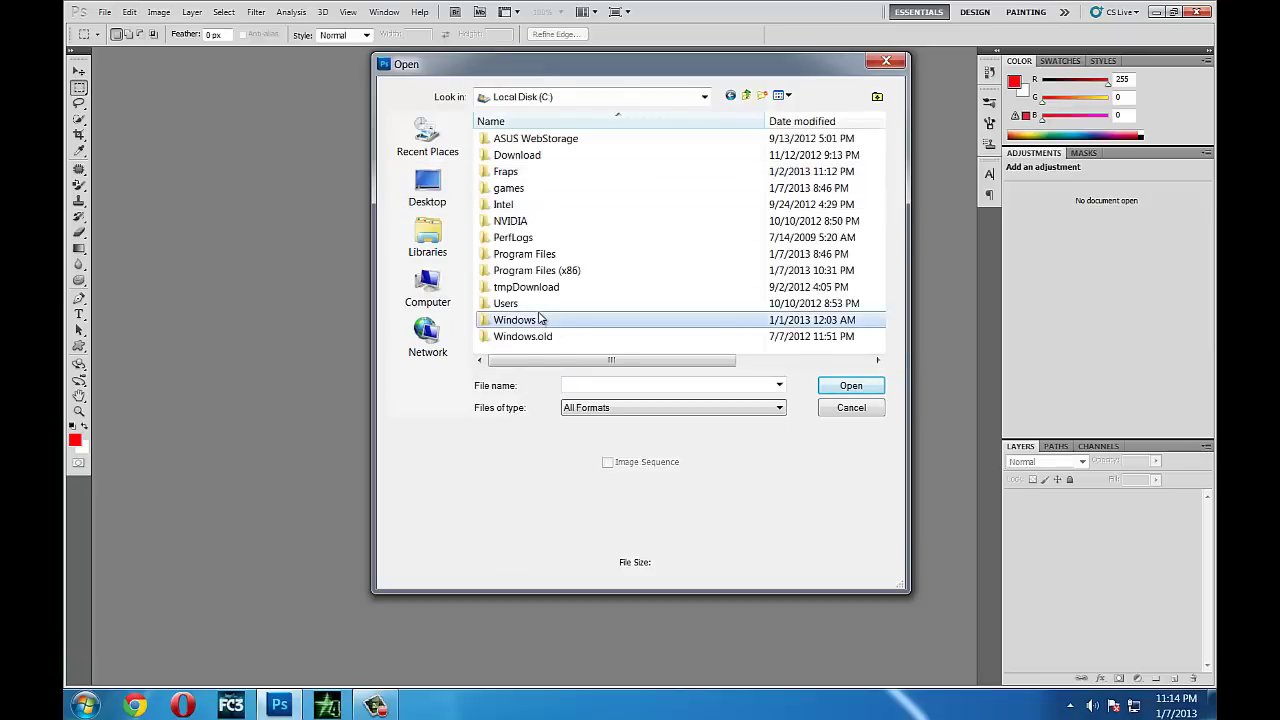
{"action": "left_click", "coordinate": [732, 93]}
{"action": "double_click", "coordinate": [560, 298]}
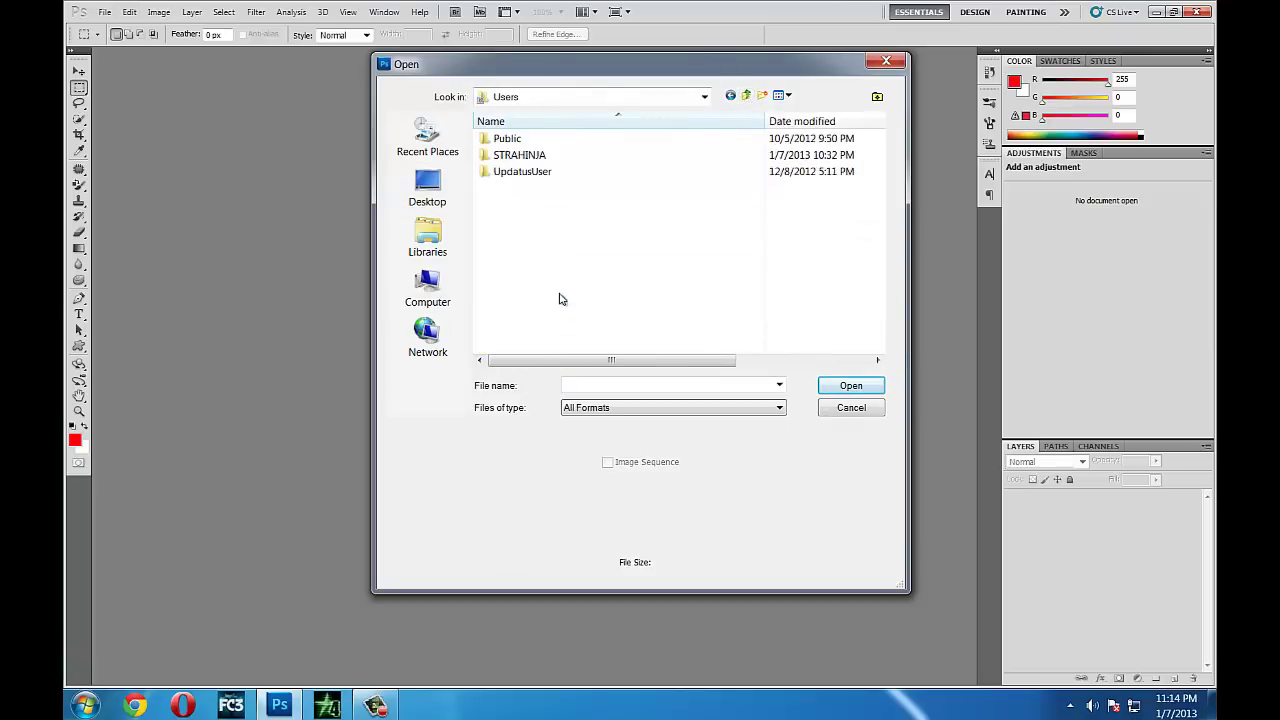
{"action": "double_click", "coordinate": [525, 156]}
{"action": "scroll", "coordinate": [555, 258], "scroll_direction": "down", "scroll_amount": 1}
{"action": "scroll", "coordinate": [515, 290], "scroll_direction": "up", "scroll_amount": 1}
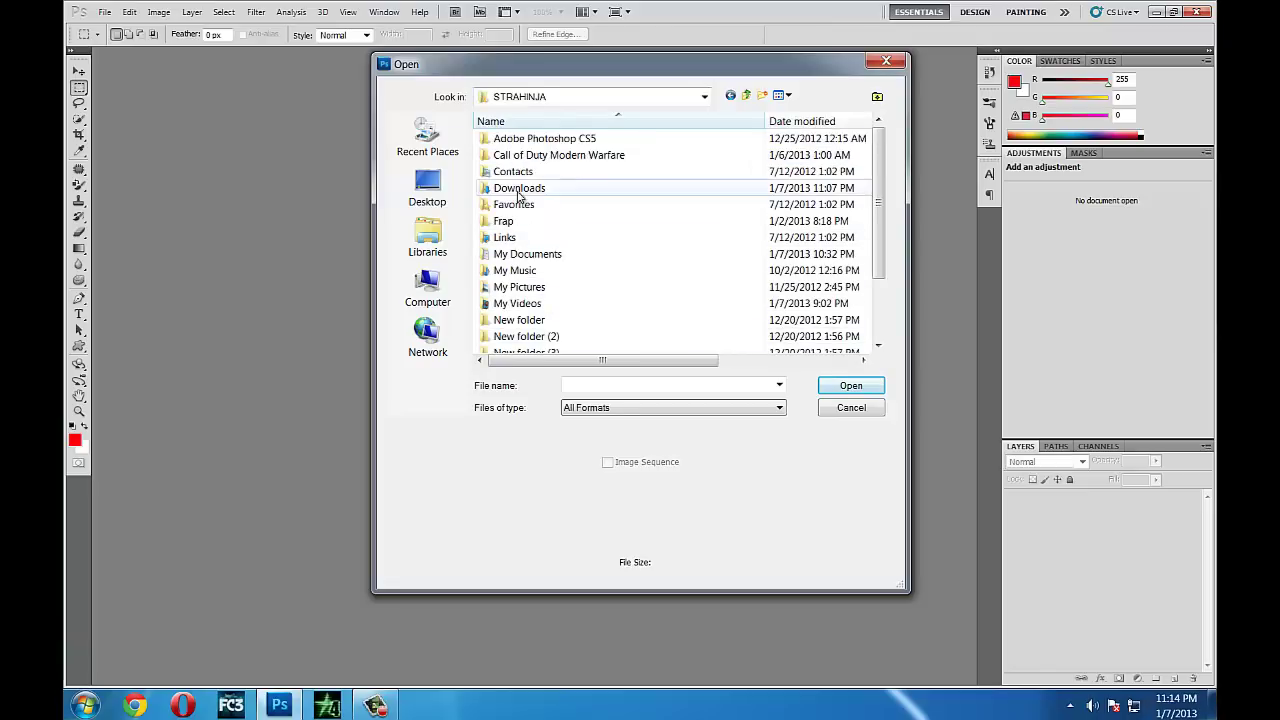
{"action": "double_click", "coordinate": [520, 188]}
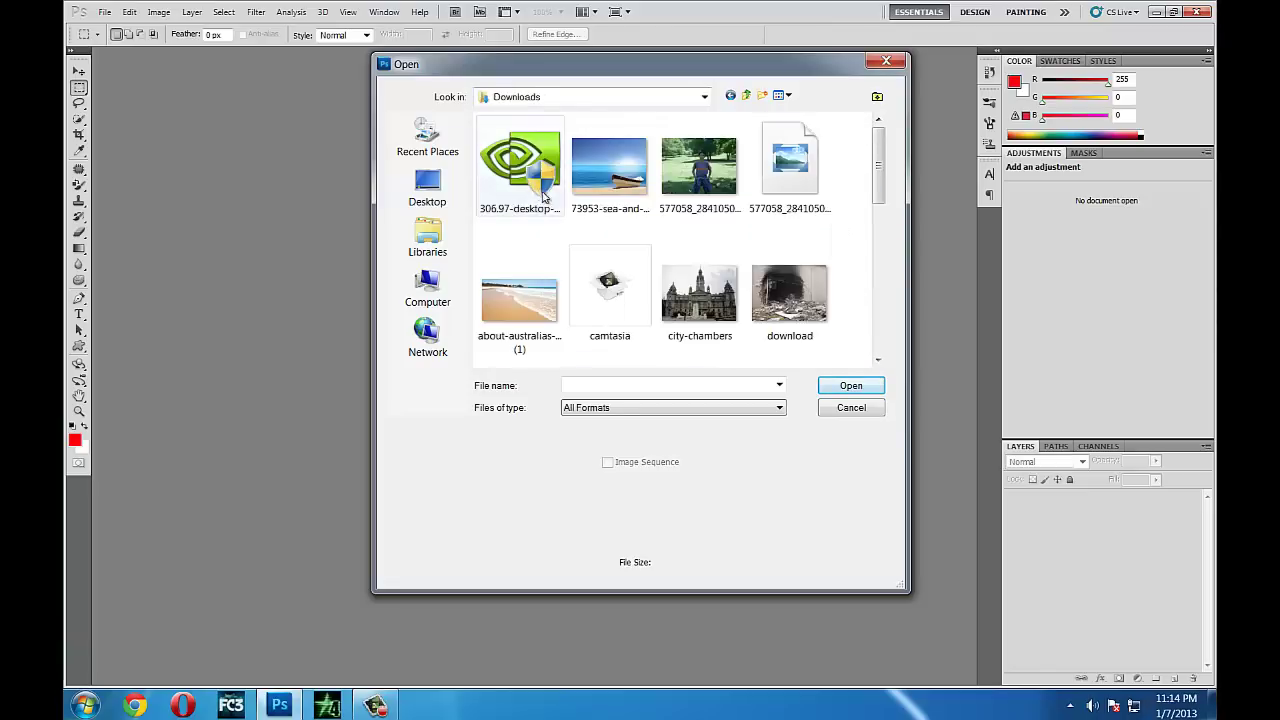
{"action": "double_click", "coordinate": [700, 175]}
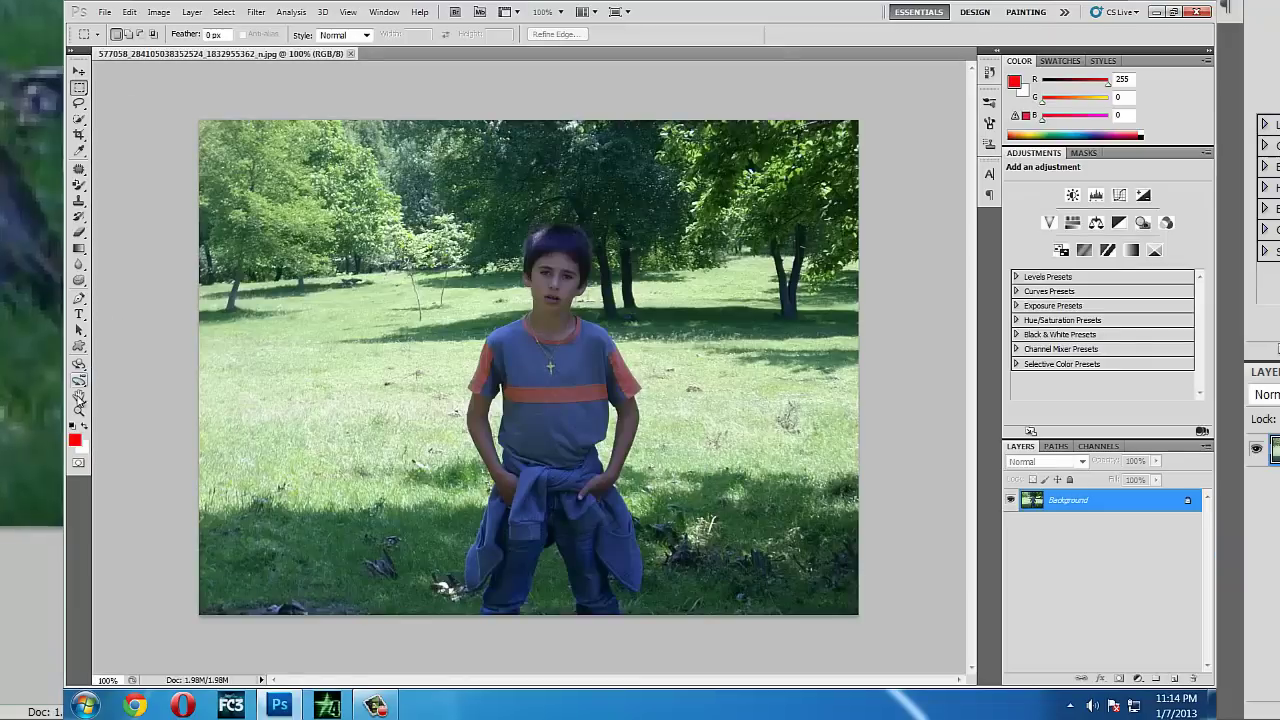
Convert the locked Background layer into Layer 0.
{"action": "left_click", "coordinate": [79, 411]}
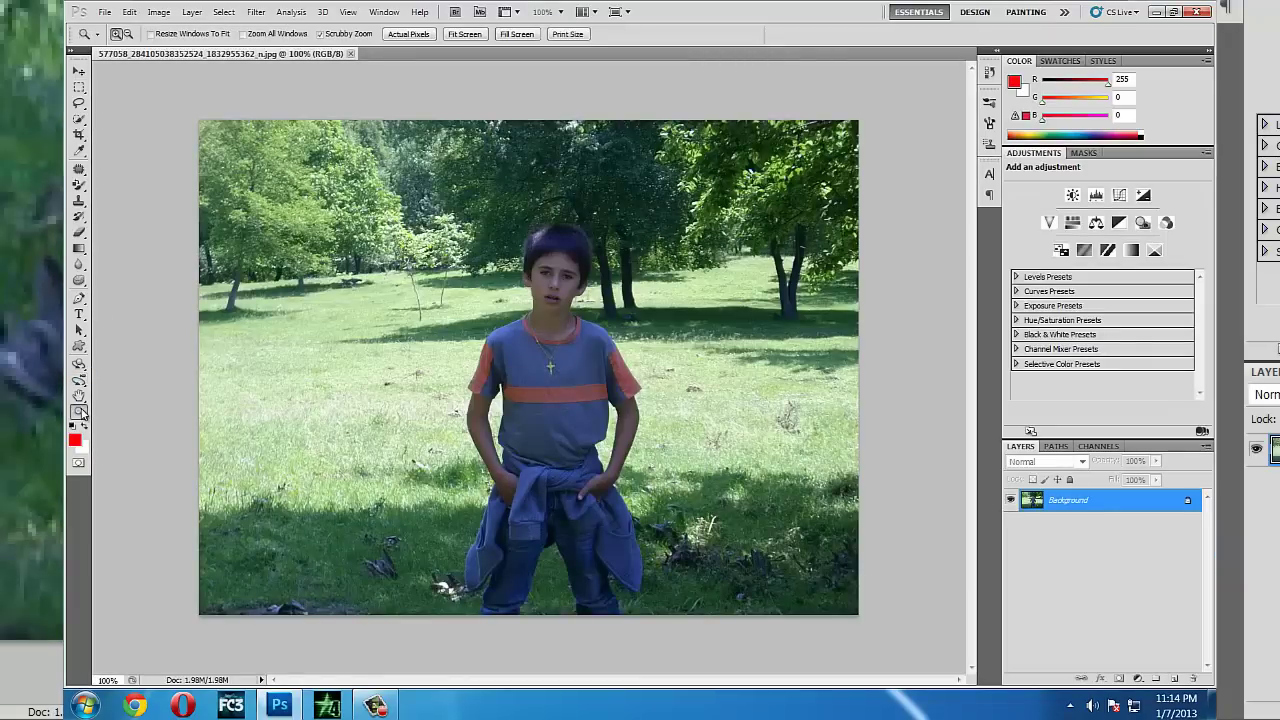
{"action": "double_click", "coordinate": [1075, 502]}
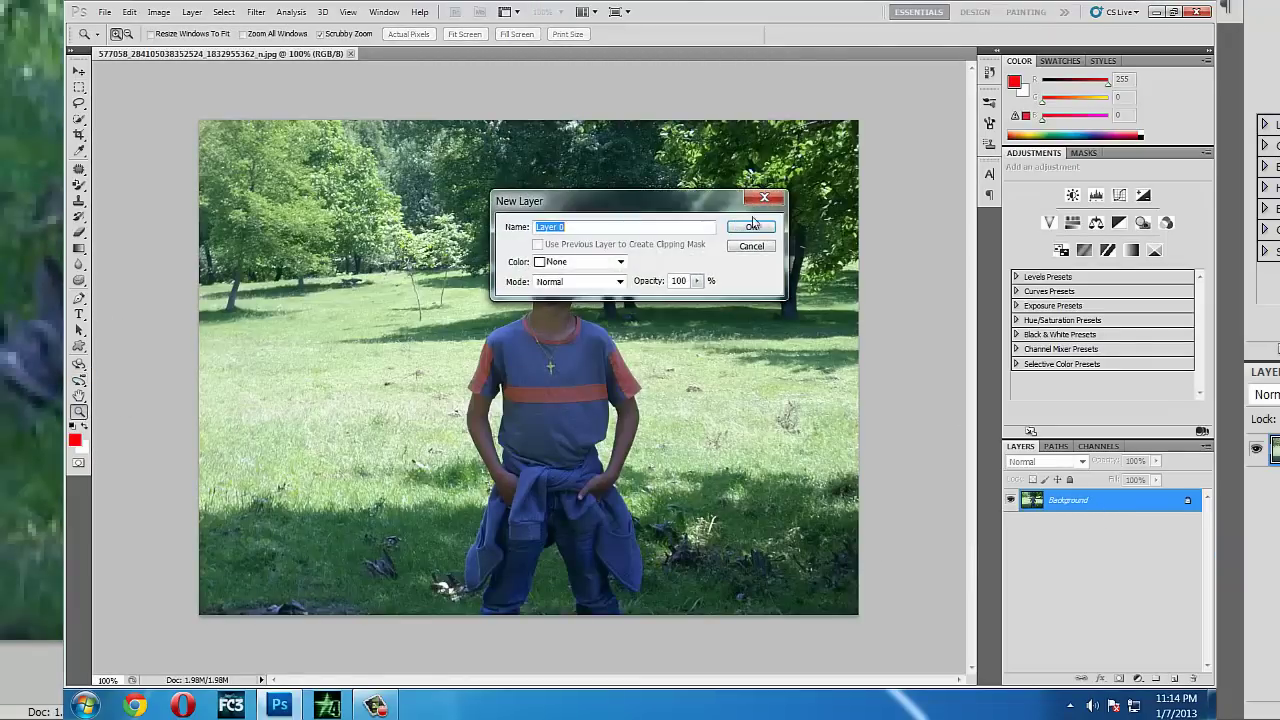
{"action": "left_click", "coordinate": [752, 226]}
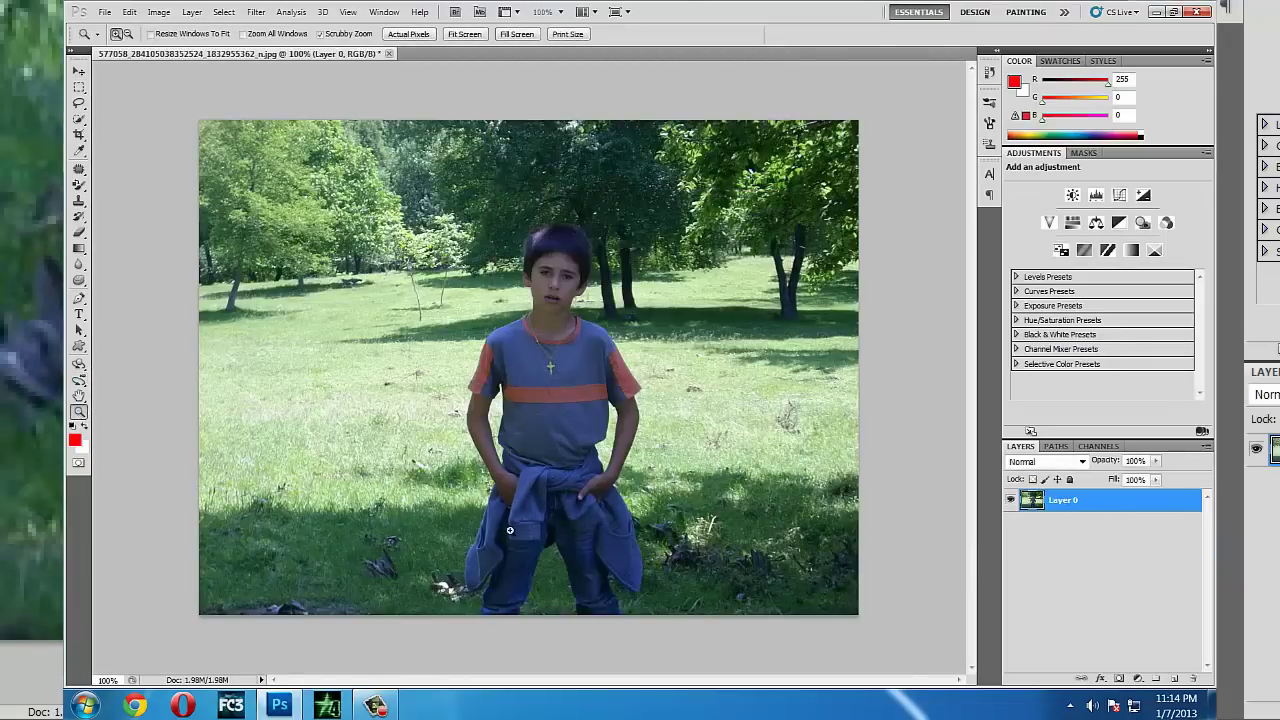
Zoom in on the boy's legs and start a Pen path up his left leg edge.
{"action": "left_click_drag", "start_coordinate": [510, 530], "coordinate": [530, 524]}
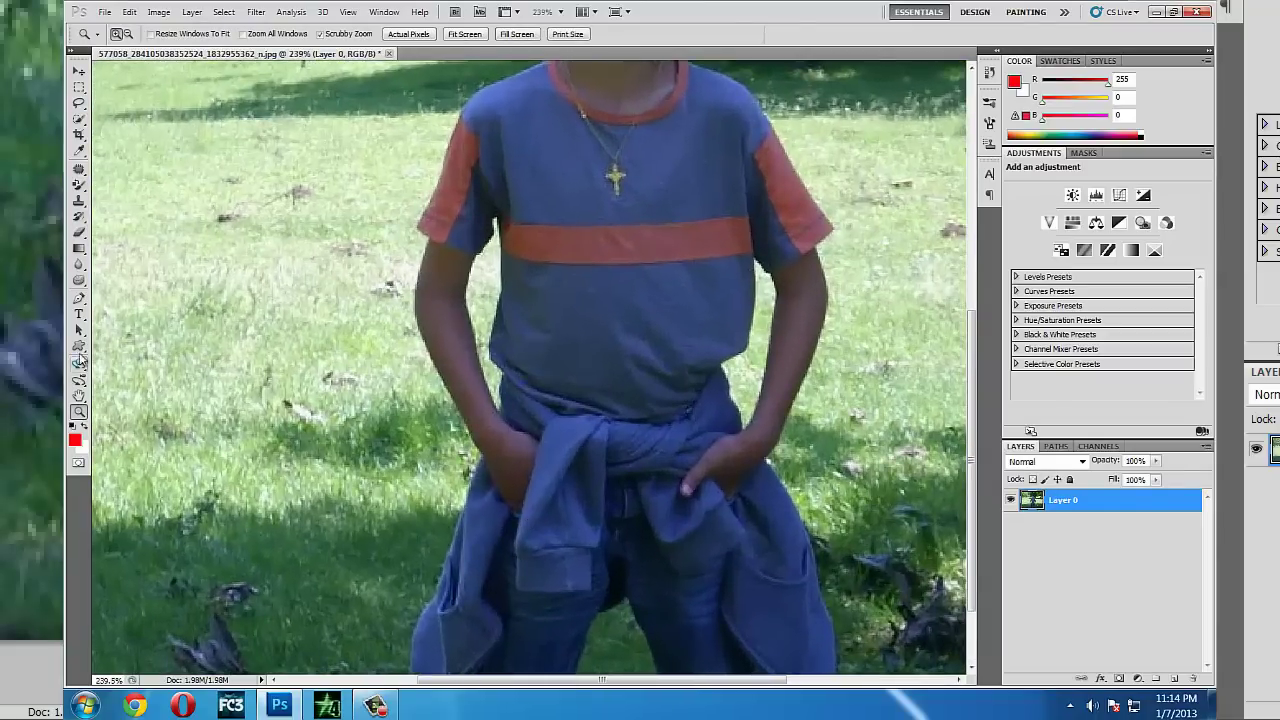
{"action": "left_click", "coordinate": [419, 547]}
{"action": "left_click", "coordinate": [419, 547]}
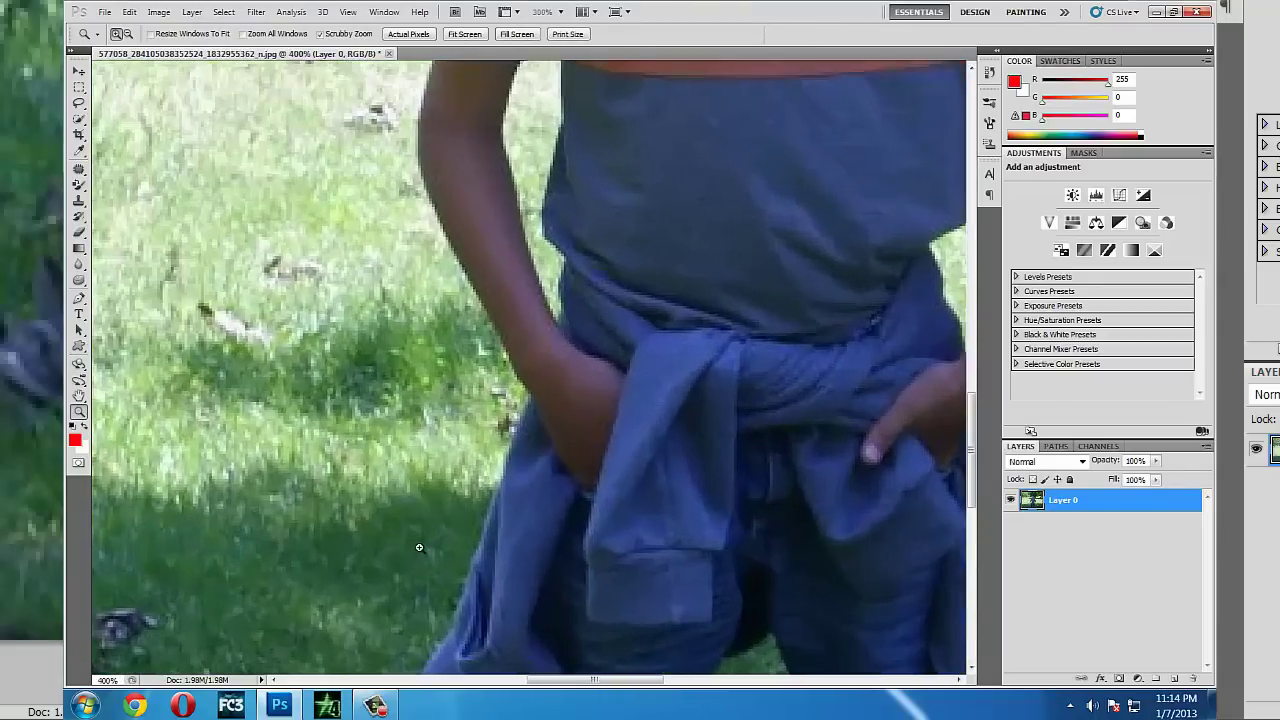
{"action": "left_click", "coordinate": [79, 395]}
{"action": "mouse_move", "coordinate": [430, 640]}
{"action": "left_mouse_down"}
{"action": "mouse_move", "coordinate": [489, 330]}
{"action": "mouse_move", "coordinate": [525, 408]}
{"action": "left_mouse_up"}
{"action": "left_click", "coordinate": [79, 298]}
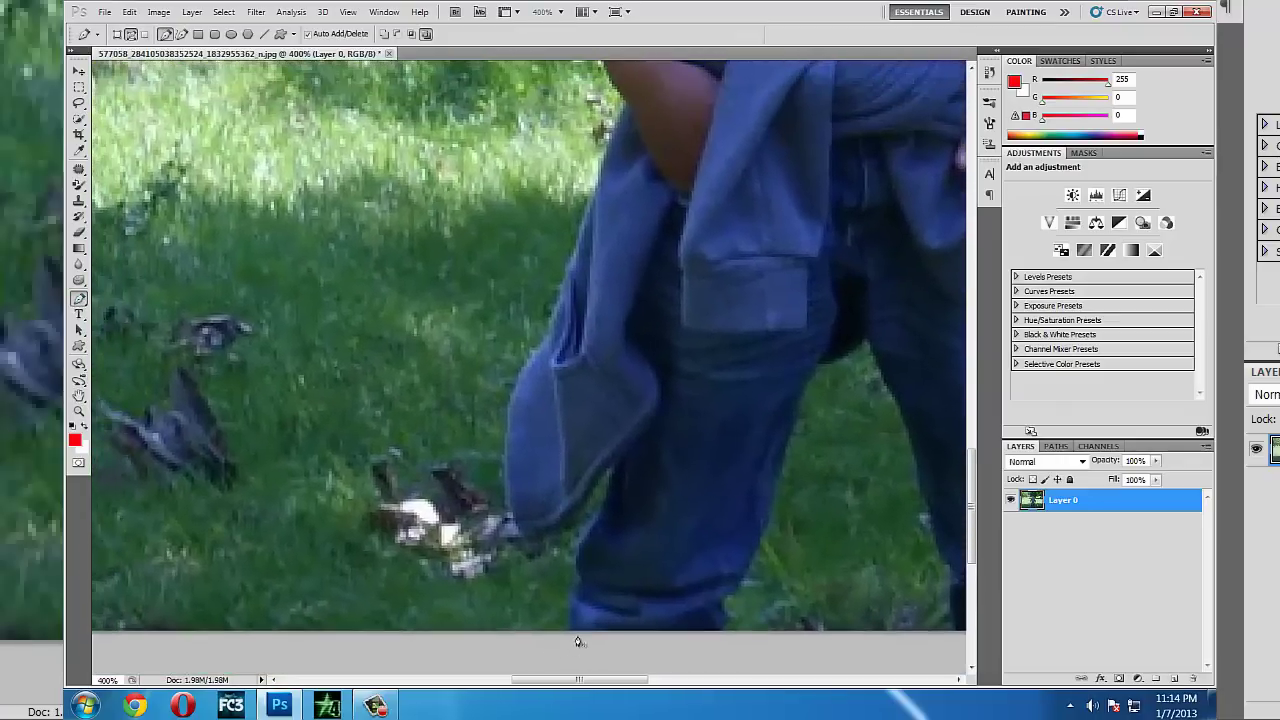
{"action": "left_click", "coordinate": [577, 577]}
{"action": "left_click", "coordinate": [578, 560]}
{"action": "left_click", "coordinate": [590, 533]}
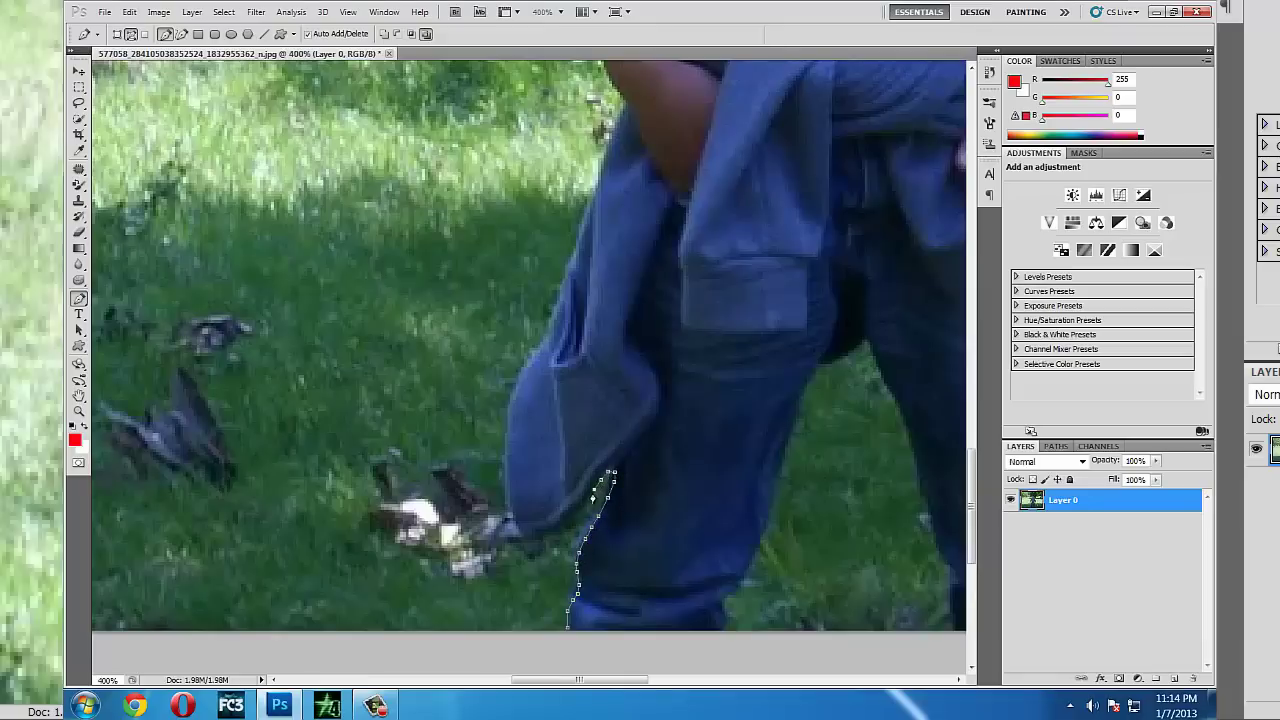
{"action": "left_click", "coordinate": [540, 532]}
Continue the Pen path up the jacket's left edge toward the shoulder.
{"action": "mouse_move", "coordinate": [515, 523]}
{"action": "left_mouse_down"}
{"action": "mouse_move", "coordinate": [507, 425]}
{"action": "mouse_move", "coordinate": [532, 366]}
{"action": "left_mouse_up"}
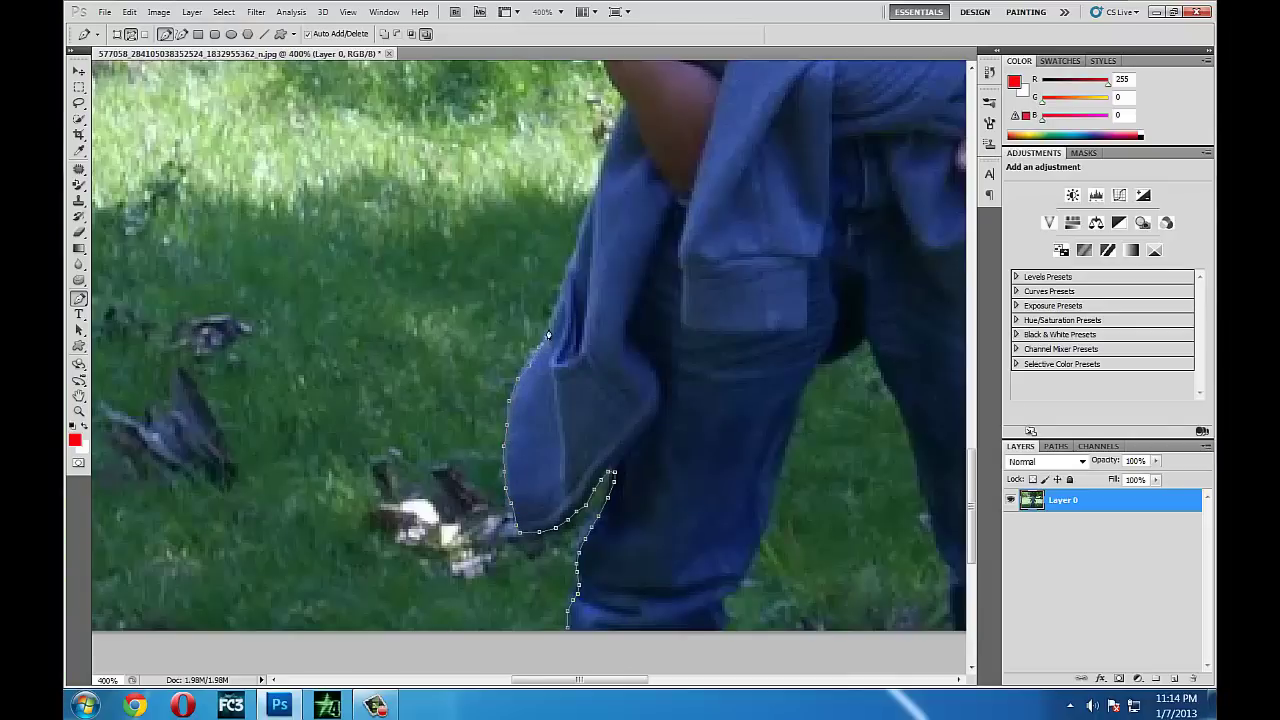
{"action": "left_click_drag", "start_coordinate": [566, 280], "coordinate": [577, 231]}
{"action": "left_click", "coordinate": [78, 395]}
{"action": "mouse_move", "coordinate": [473, 124]}
{"action": "left_mouse_down"}
{"action": "mouse_move", "coordinate": [435, 360]}
{"action": "mouse_move", "coordinate": [450, 500]}
{"action": "left_mouse_up"}
{"action": "key", "text": "p"}
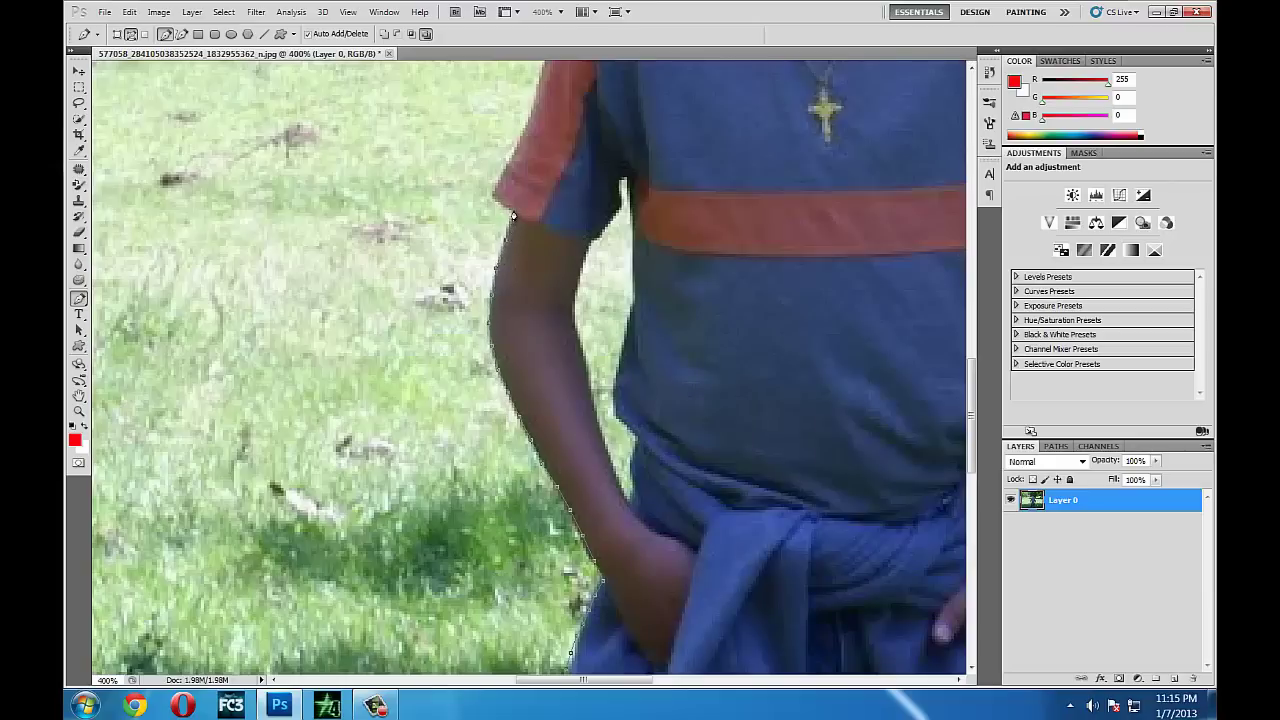
Fit the photo on screen and close the path around the lower-left park area.
{"action": "left_click", "coordinate": [79, 411]}
{"action": "key", "text": "ctrl+0"}
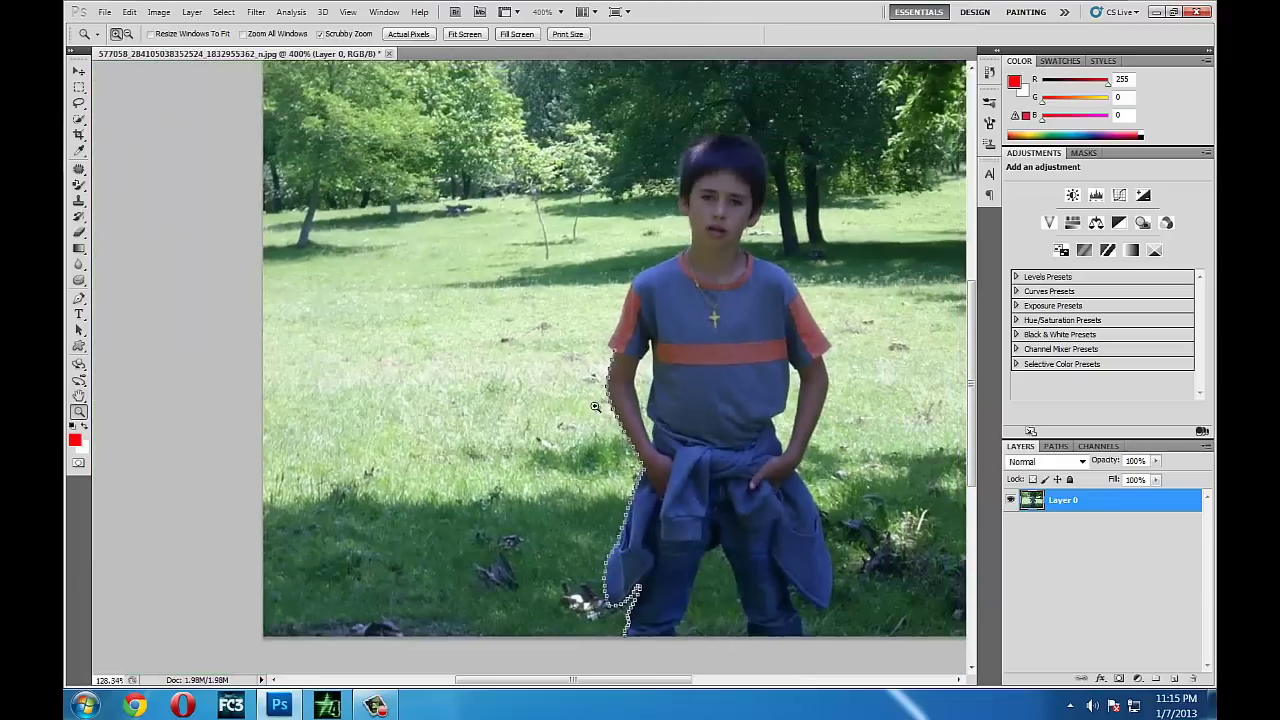
{"action": "left_click", "coordinate": [79, 298]}
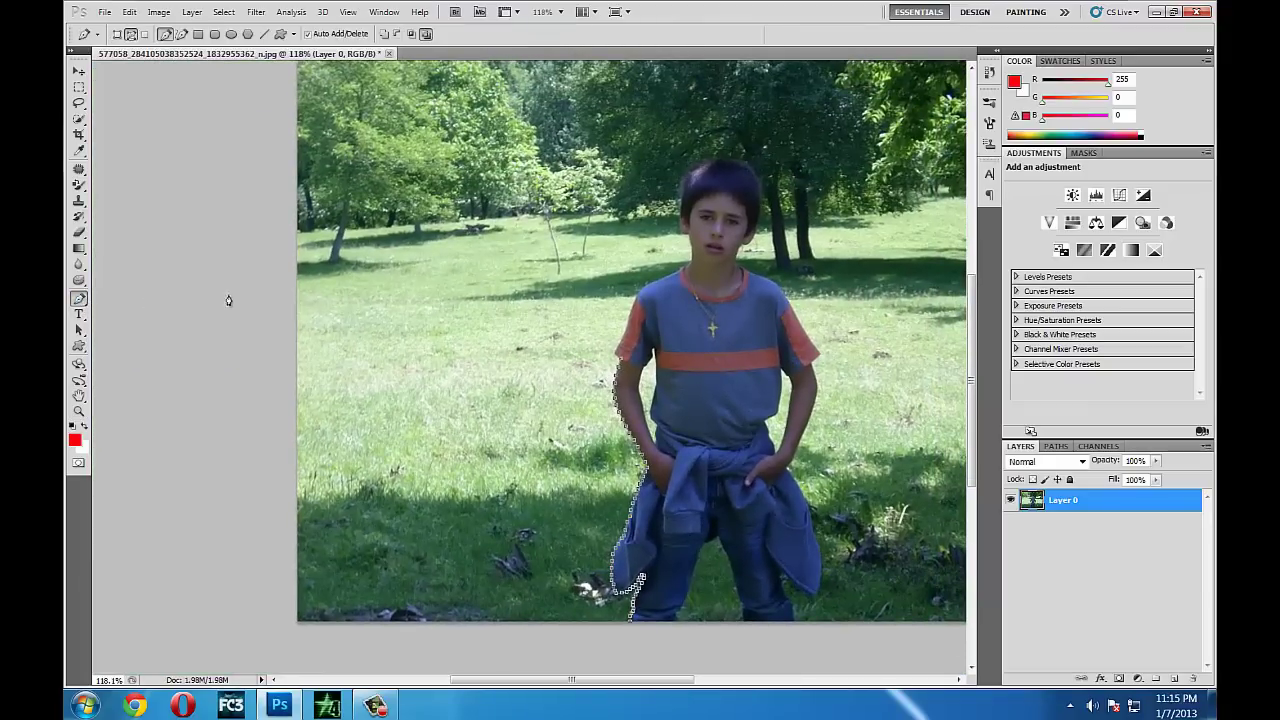
{"action": "left_click", "coordinate": [168, 275]}
{"action": "left_click", "coordinate": [144, 629]}
{"action": "scroll", "coordinate": [150, 615], "scroll_direction": "left", "scroll_amount": 5}
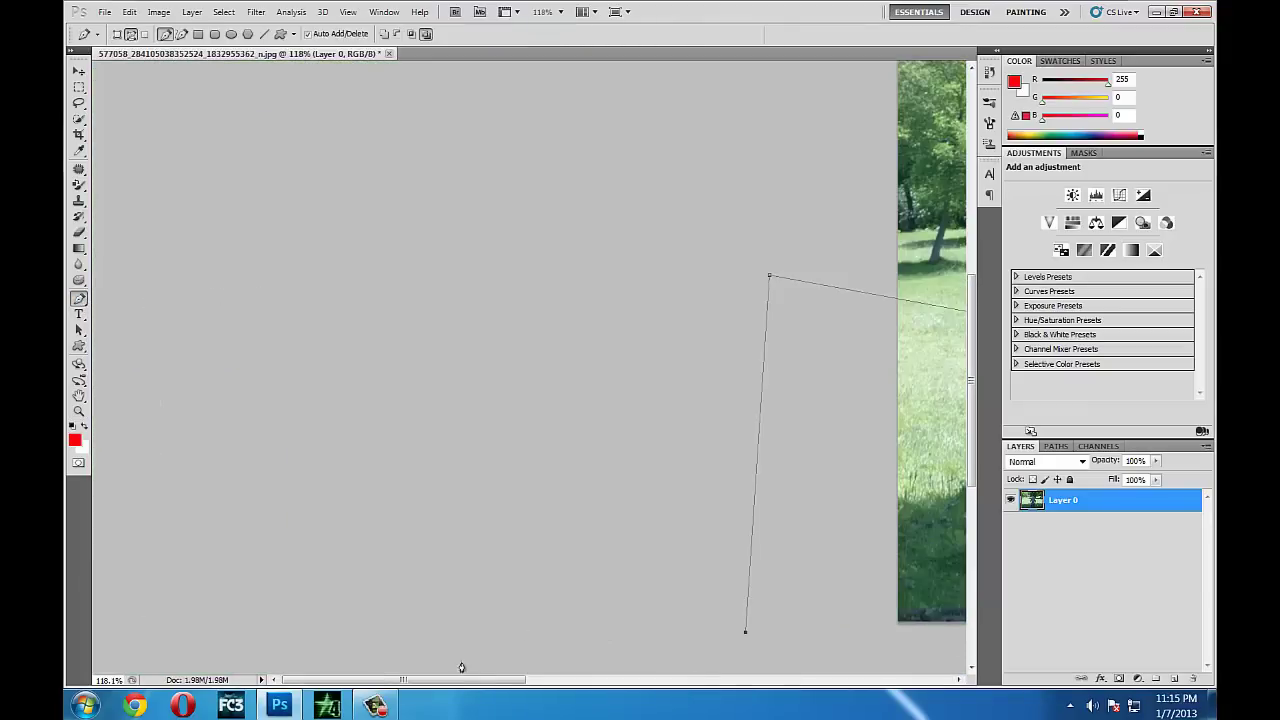
{"action": "left_click_drag", "start_coordinate": [462, 683], "coordinate": [625, 683]}
{"action": "left_click", "coordinate": [656, 637]}
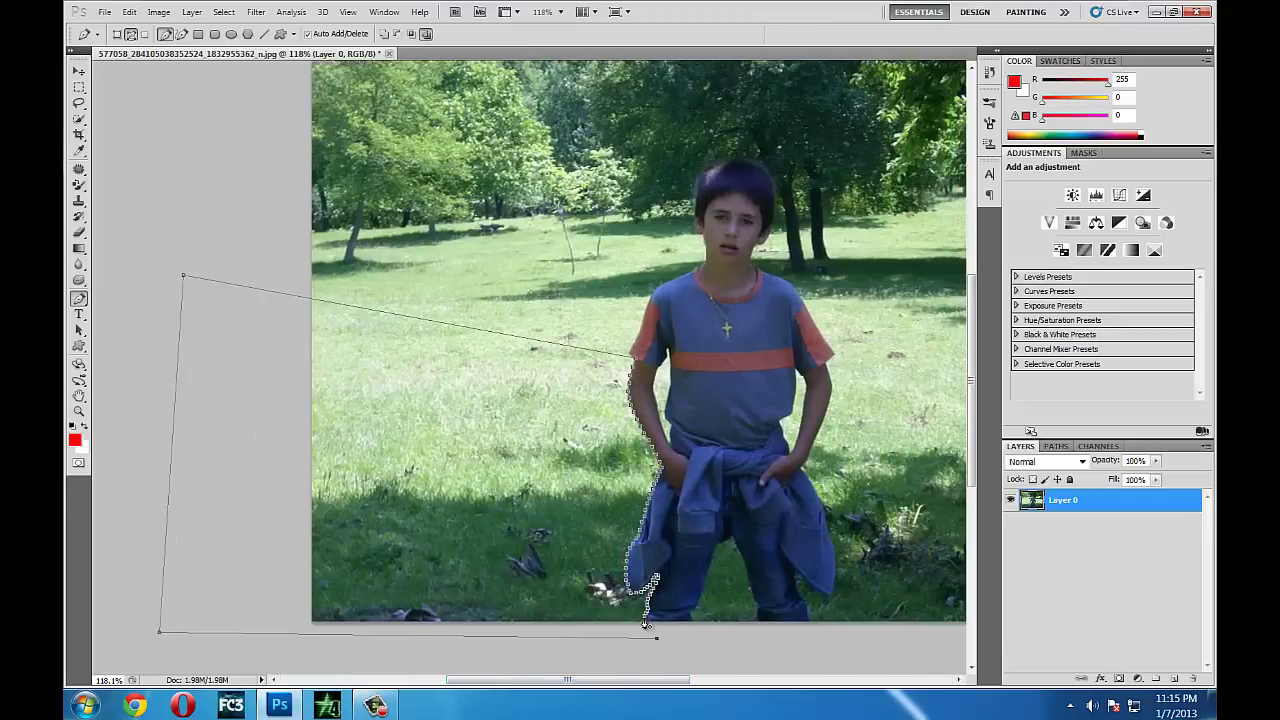
{"action": "left_click", "coordinate": [647, 625]}
Turn the path into a selection, delete that background, and deselect.
{"action": "right_click", "coordinate": [498, 510]}
{"action": "left_click", "coordinate": [571, 583]}
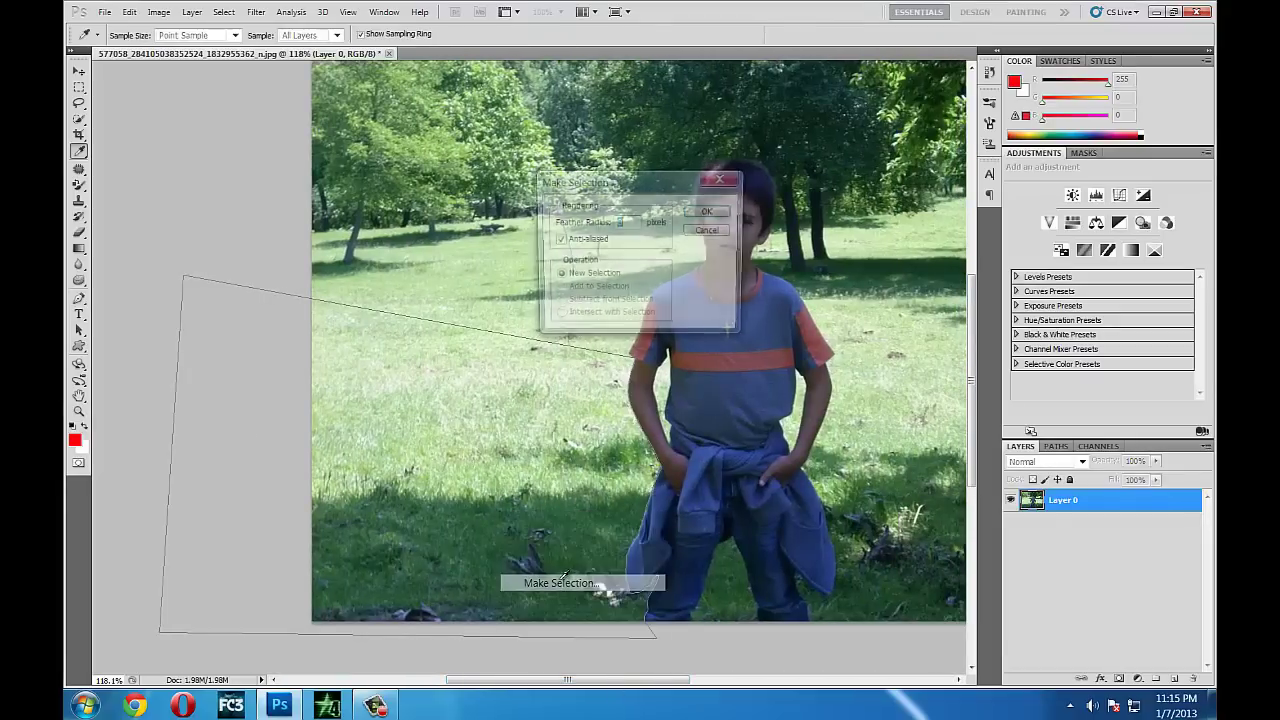
{"action": "left_click", "coordinate": [708, 213]}
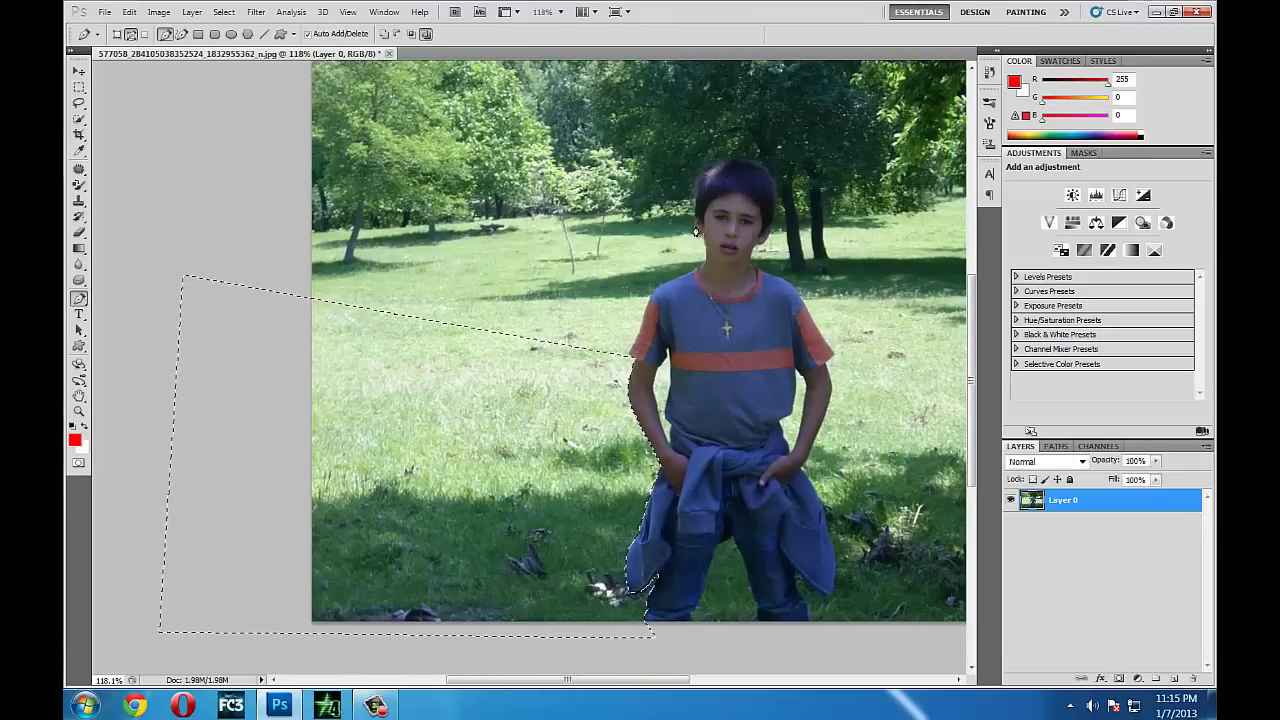
{"action": "key", "text": "Delete"}
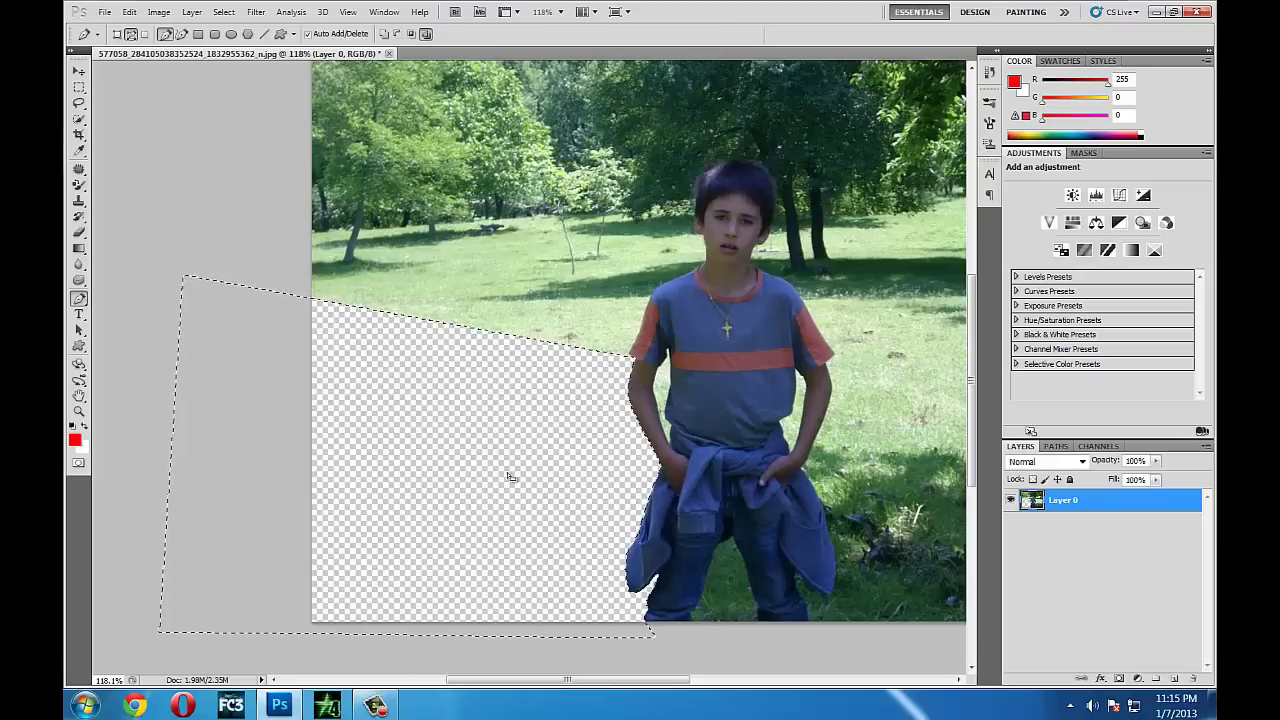
{"action": "key", "text": "m"}
{"action": "key", "text": "ctrl+d"}
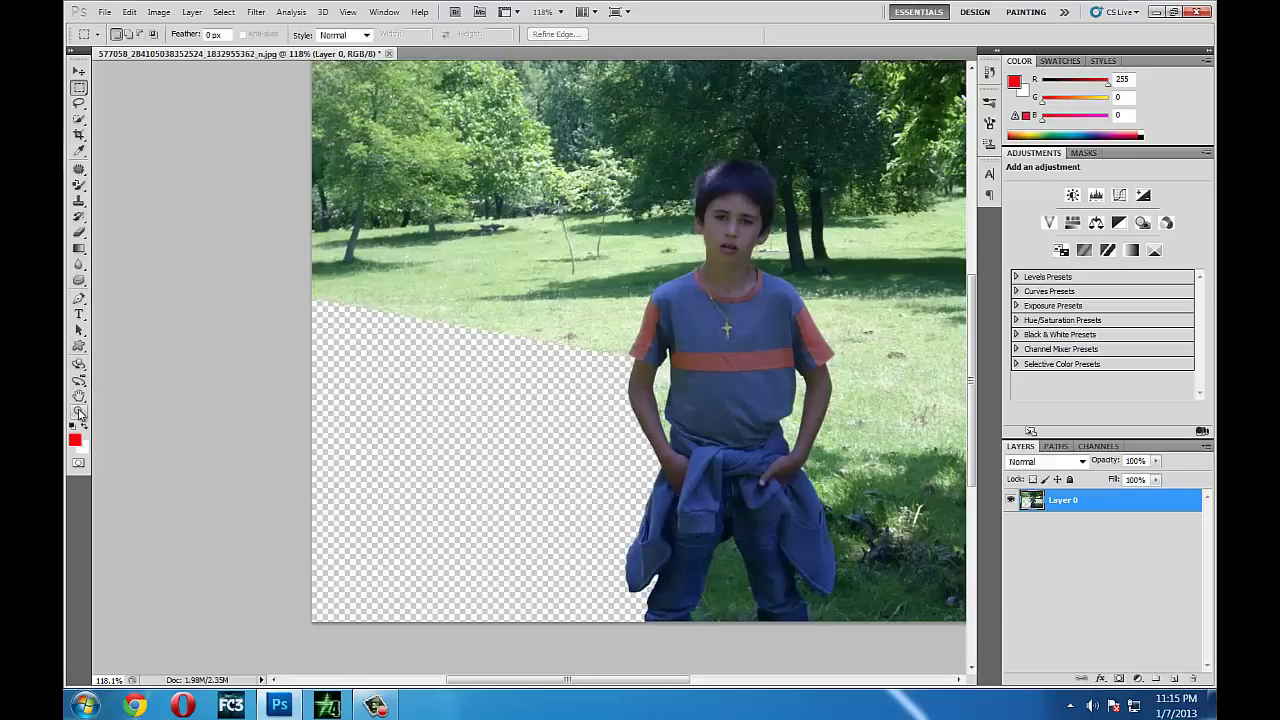
Zoom in on the boy's head and trace the path across the top of his hair.
{"action": "left_click", "coordinate": [79, 411]}
{"action": "left_click_drag", "start_coordinate": [684, 310], "coordinate": [743, 326]}
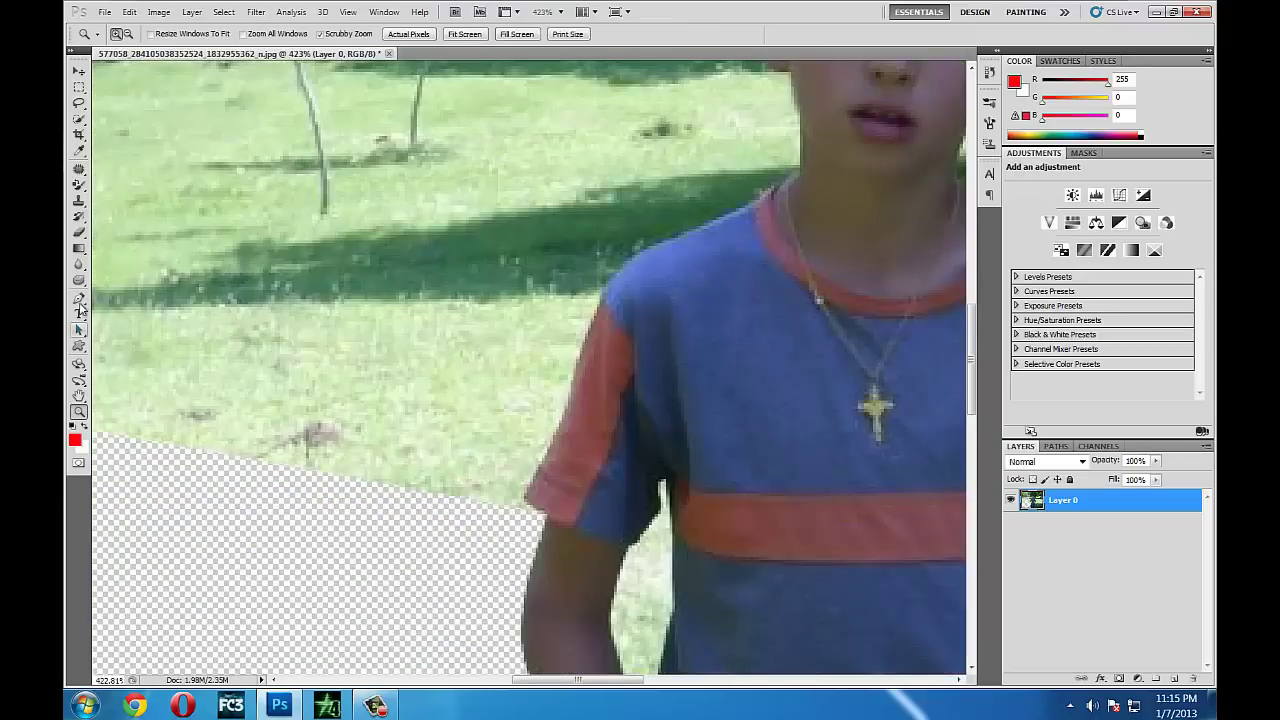
{"action": "left_click", "coordinate": [79, 298]}
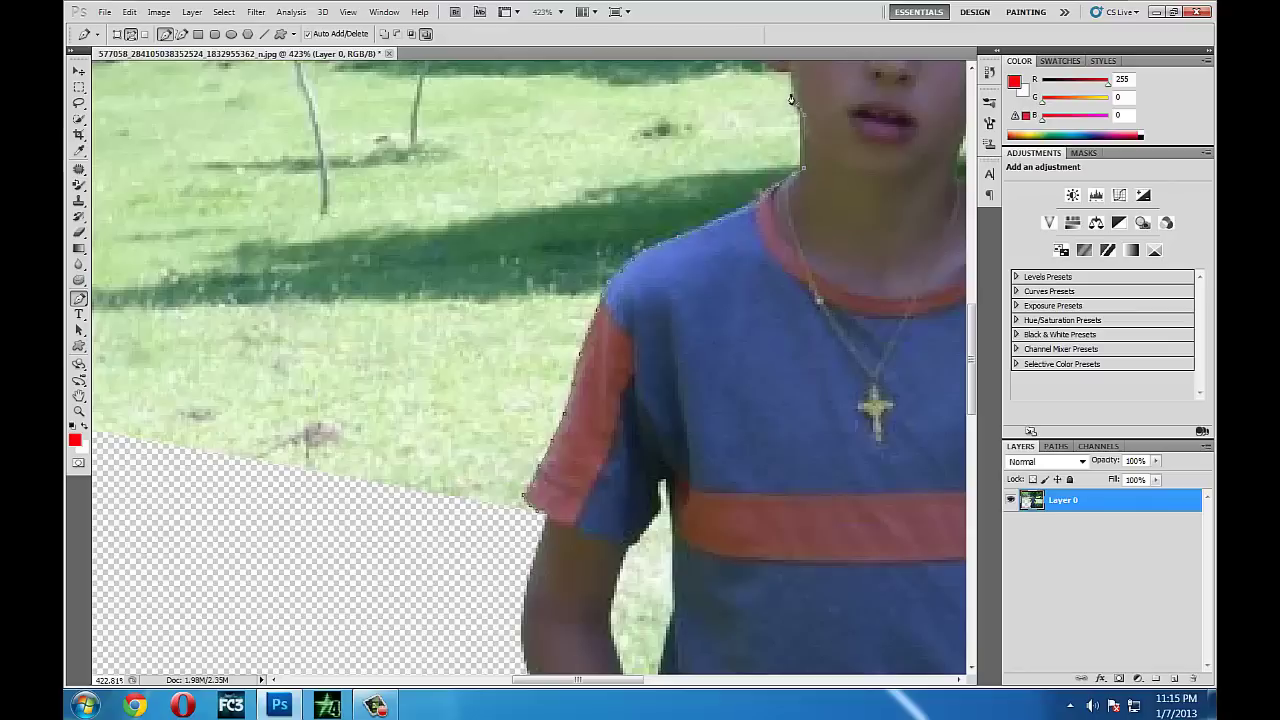
{"action": "left_click", "coordinate": [79, 396]}
{"action": "left_click_drag", "start_coordinate": [530, 242], "coordinate": [363, 534]}
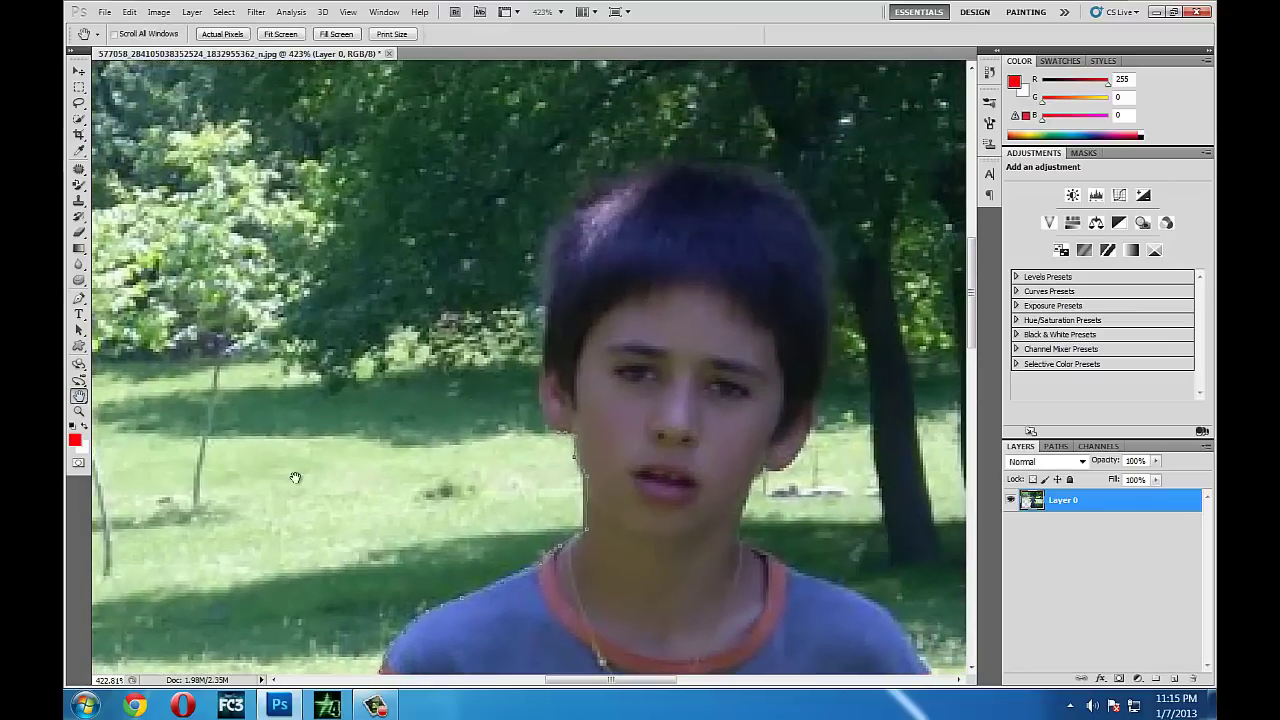
{"action": "left_click", "coordinate": [79, 298]}
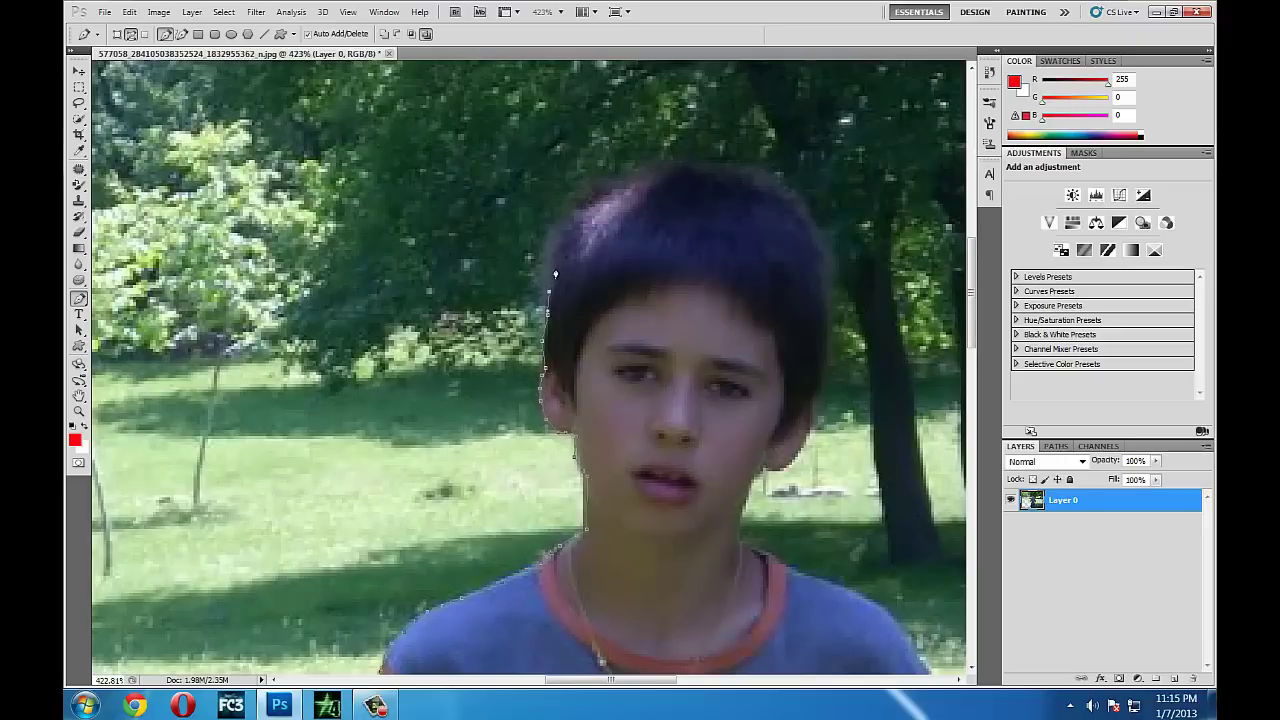
{"action": "left_click", "coordinate": [585, 207]}
{"action": "left_click", "coordinate": [610, 188]}
{"action": "left_click", "coordinate": [640, 173]}
{"action": "left_click", "coordinate": [663, 163]}
{"action": "left_click", "coordinate": [704, 162]}
{"action": "left_click", "coordinate": [739, 170]}
{"action": "left_click", "coordinate": [770, 185]}
{"action": "left_click", "coordinate": [791, 206]}
Continue the path down the hair's right side, along the jaw and shirt shoulder.
{"action": "left_click", "coordinate": [803, 229]}
{"action": "left_click", "coordinate": [816, 254]}
{"action": "left_click", "coordinate": [827, 291]}
{"action": "left_click", "coordinate": [829, 329]}
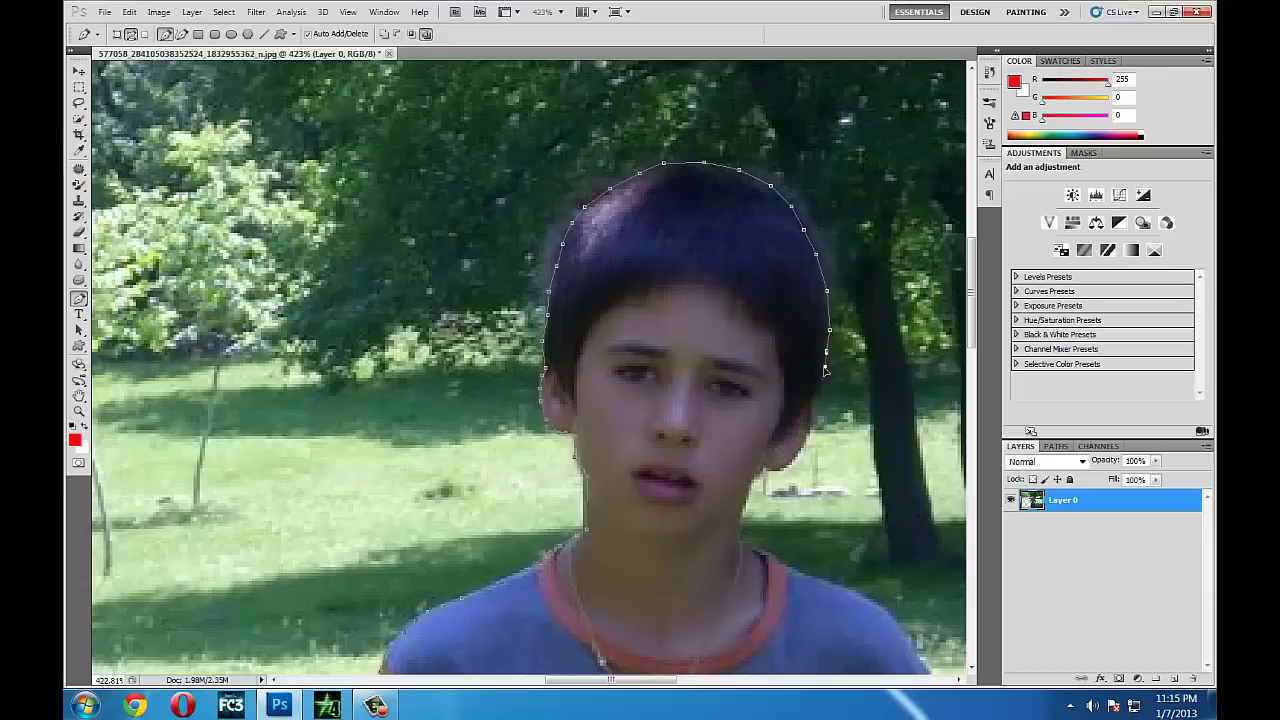
{"action": "left_click", "coordinate": [820, 392]}
{"action": "left_click", "coordinate": [767, 470]}
{"action": "left_click_drag", "start_coordinate": [741, 546], "coordinate": [870, 606]}
{"action": "left_click", "coordinate": [79, 411]}
{"action": "left_click_drag", "start_coordinate": [394, 386], "coordinate": [327, 401]}
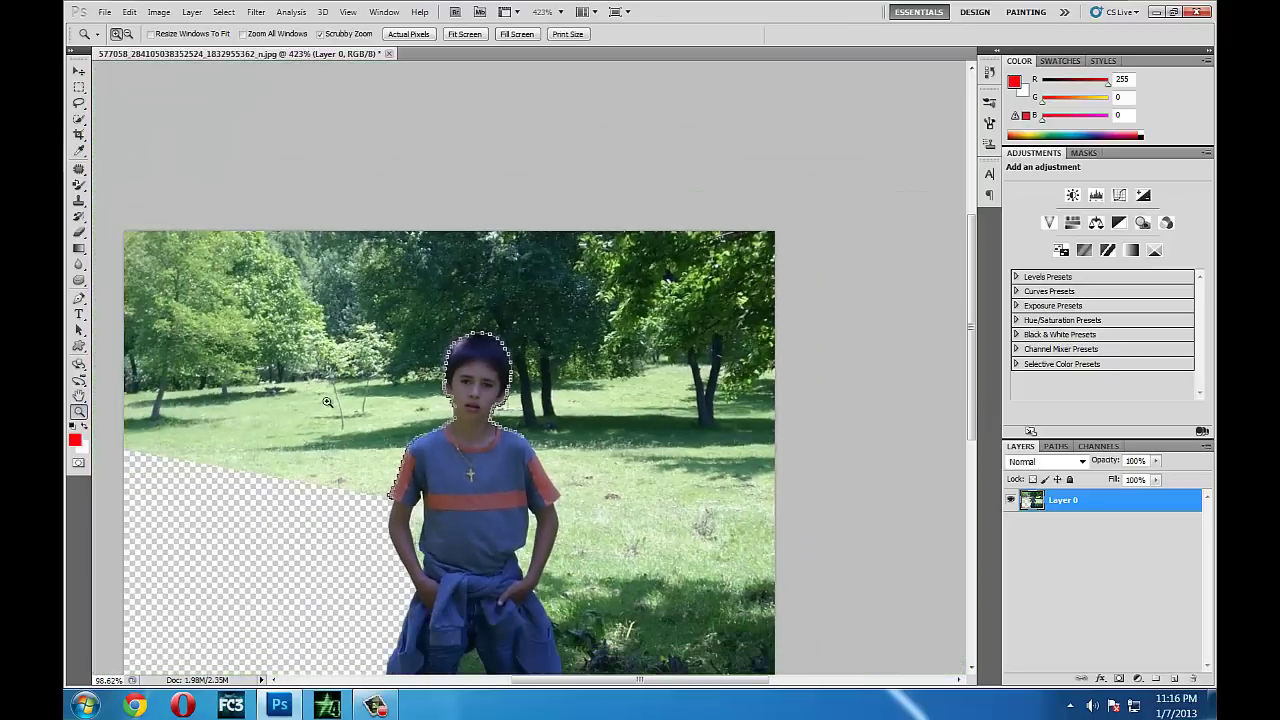
Outline the trees and upper park background around the boy with a closed Pen path.
{"action": "left_click", "coordinate": [79, 298]}
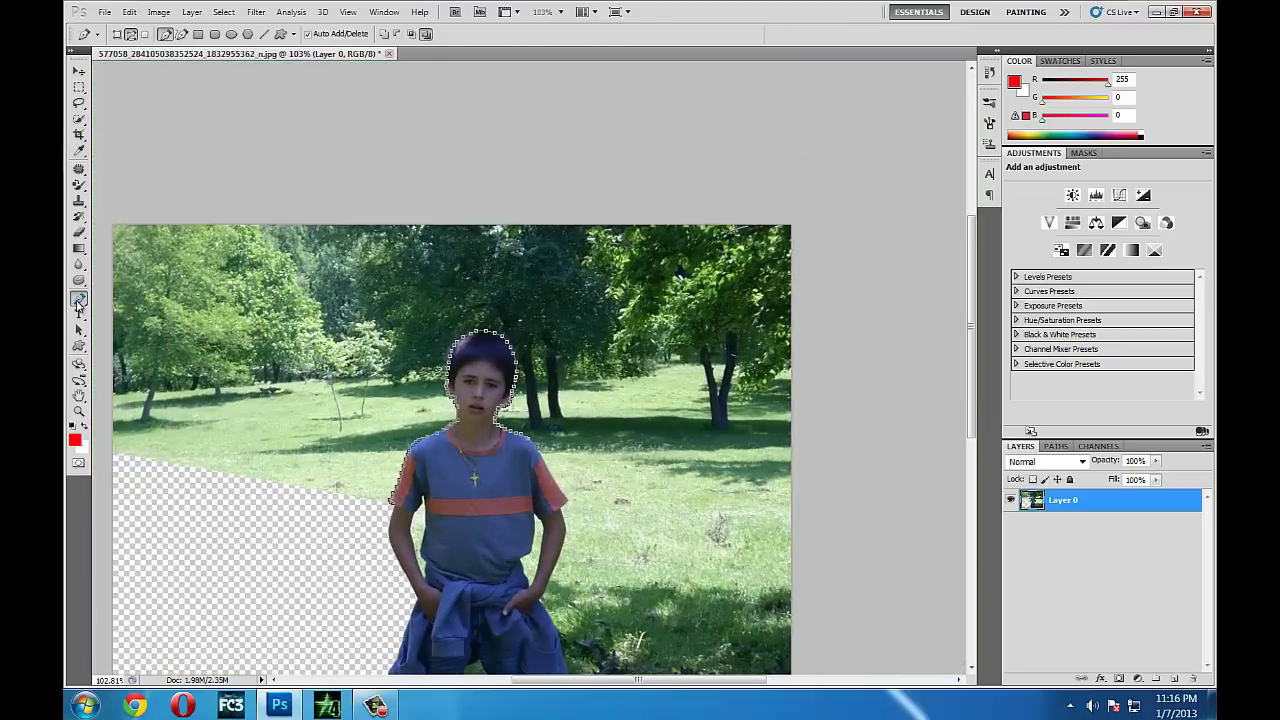
{"action": "left_click", "coordinate": [885, 462]}
{"action": "left_click", "coordinate": [882, 105]}
{"action": "left_click", "coordinate": [125, 128]}
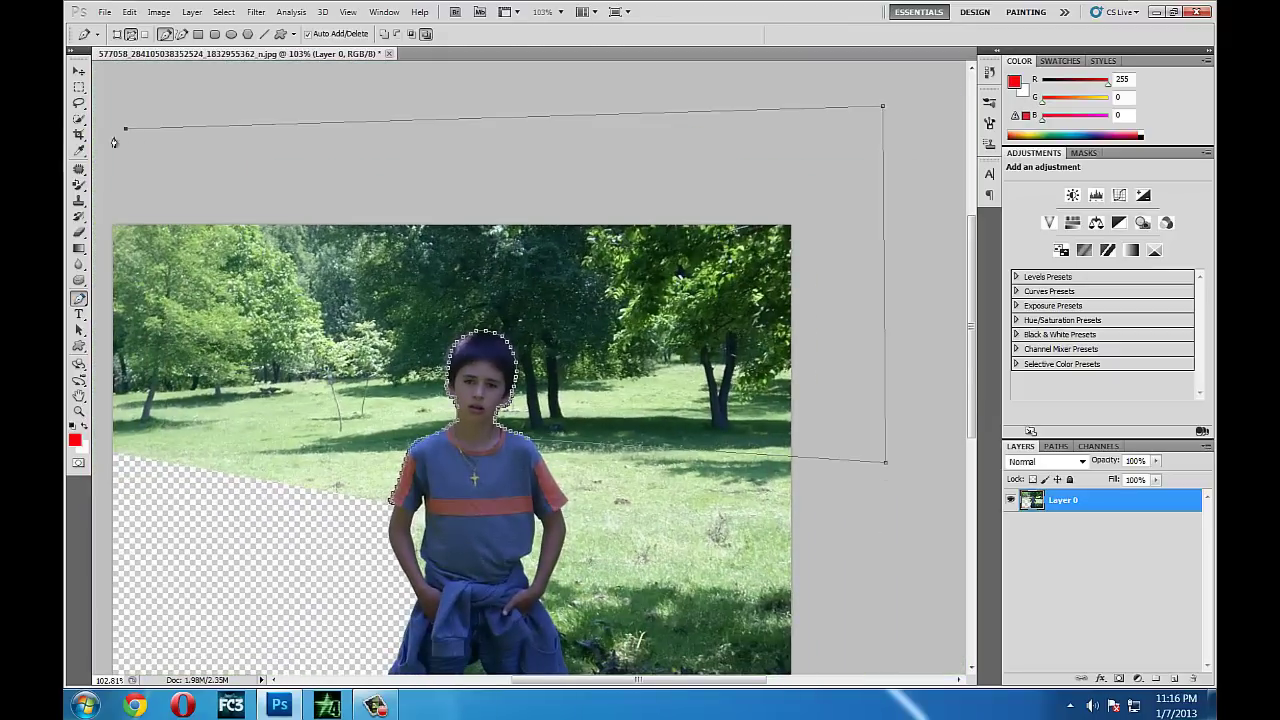
{"action": "left_click", "coordinate": [97, 263]}
{"action": "left_click", "coordinate": [93, 539]}
{"action": "left_click", "coordinate": [291, 537]}
{"action": "left_click", "coordinate": [378, 519]}
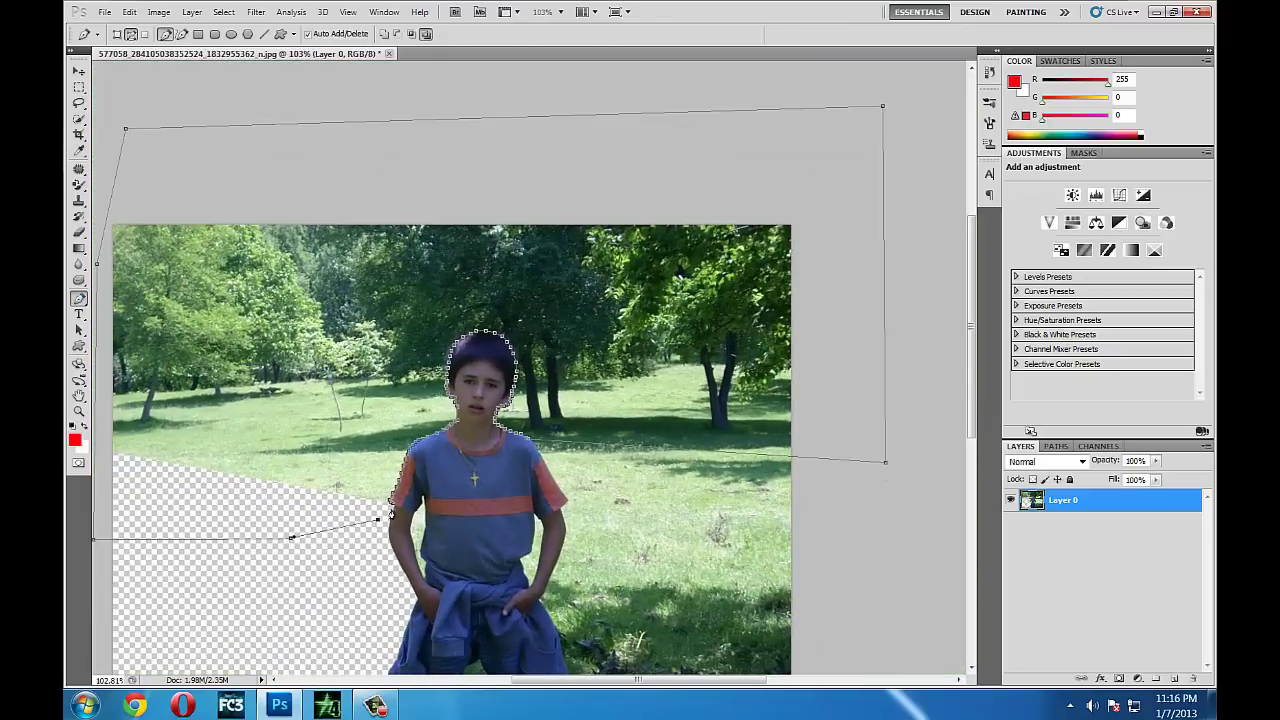
{"action": "left_click", "coordinate": [391, 513]}
Make the outline a selection, delete the upper background, and deselect.
{"action": "right_click", "coordinate": [354, 477]}
{"action": "left_click", "coordinate": [466, 543]}
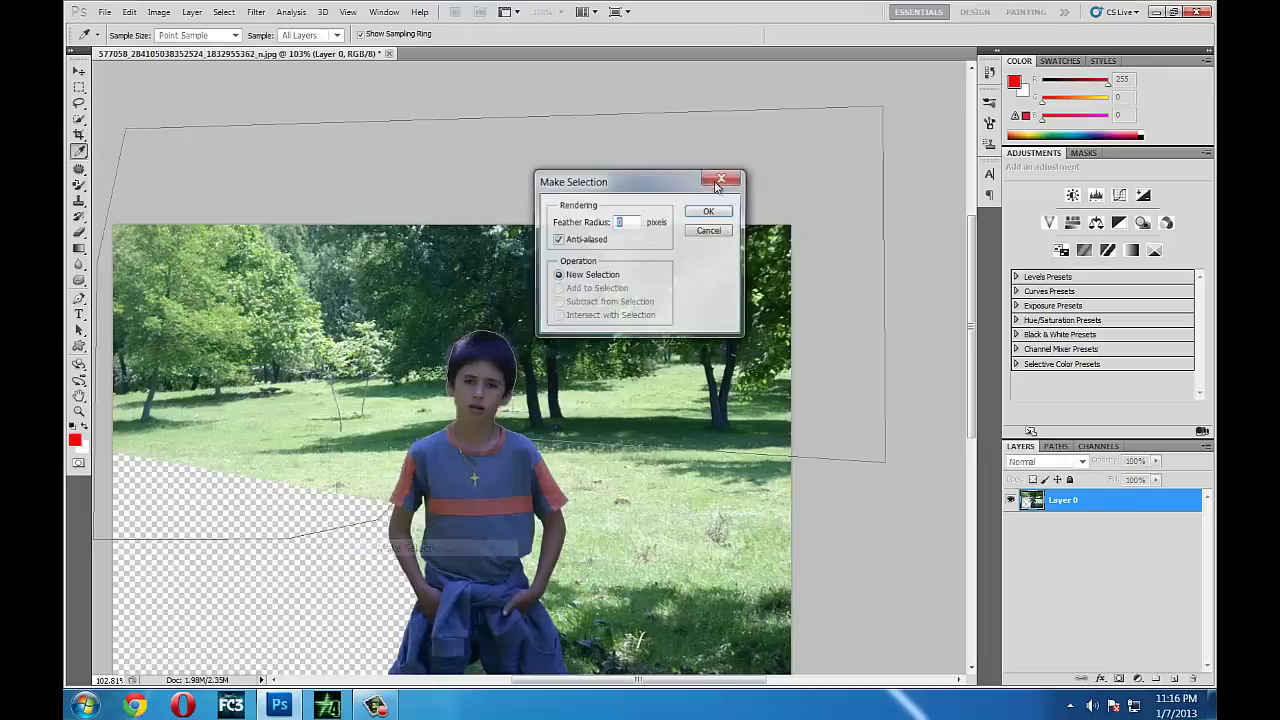
{"action": "left_click", "coordinate": [707, 212]}
{"action": "key", "text": "Delete"}
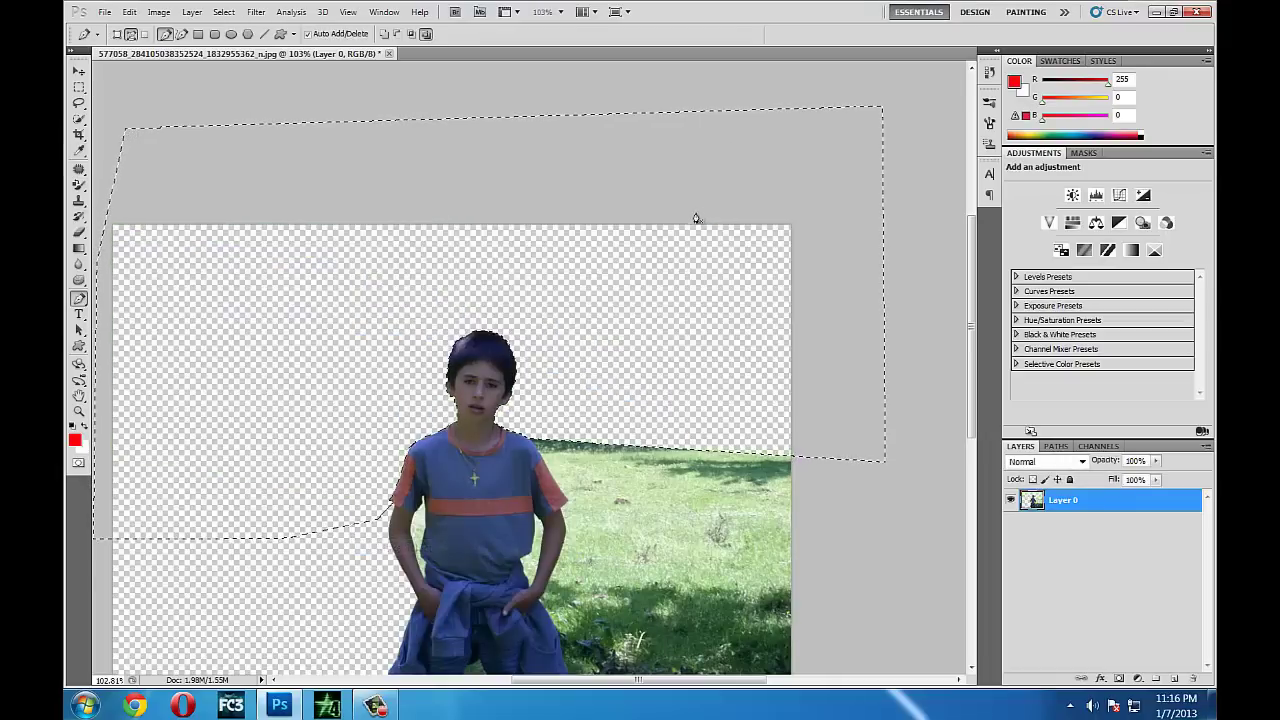
{"action": "left_click", "coordinate": [80, 90]}
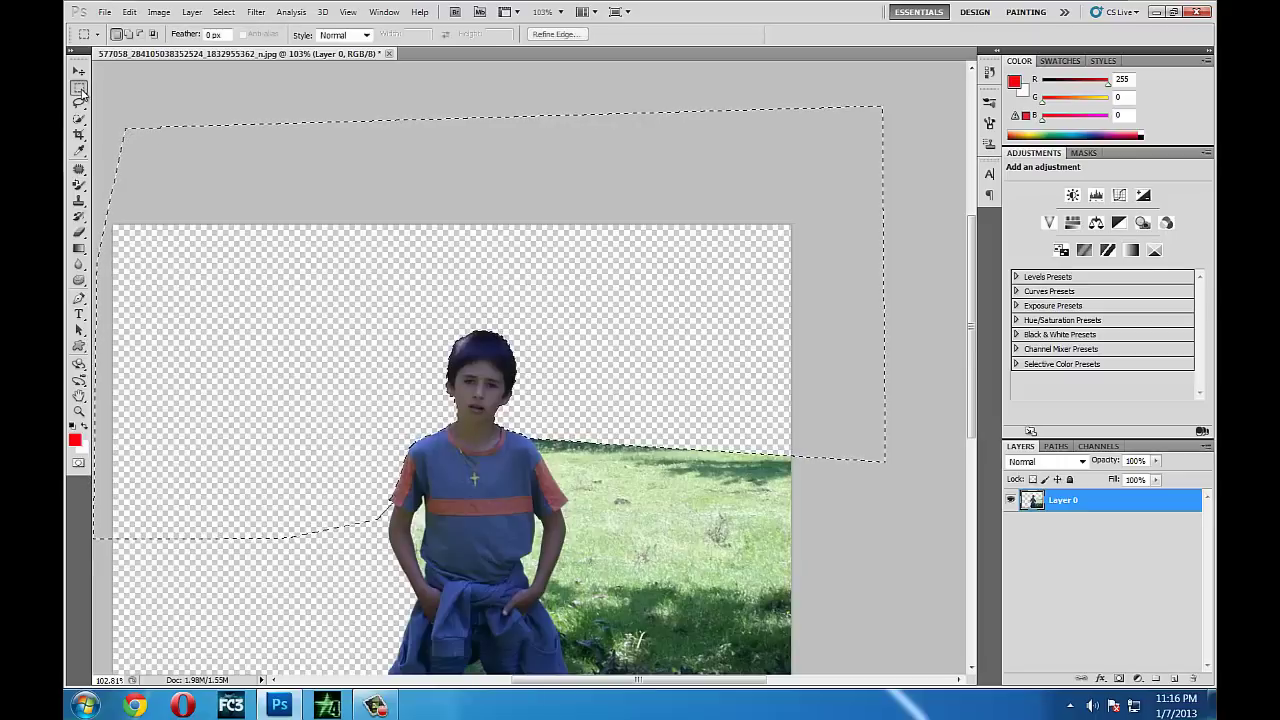
{"action": "left_click", "coordinate": [646, 371]}
Zoom in and trace the Pen path along the boy's right shoulder and sleeve.
{"action": "left_click", "coordinate": [80, 397]}
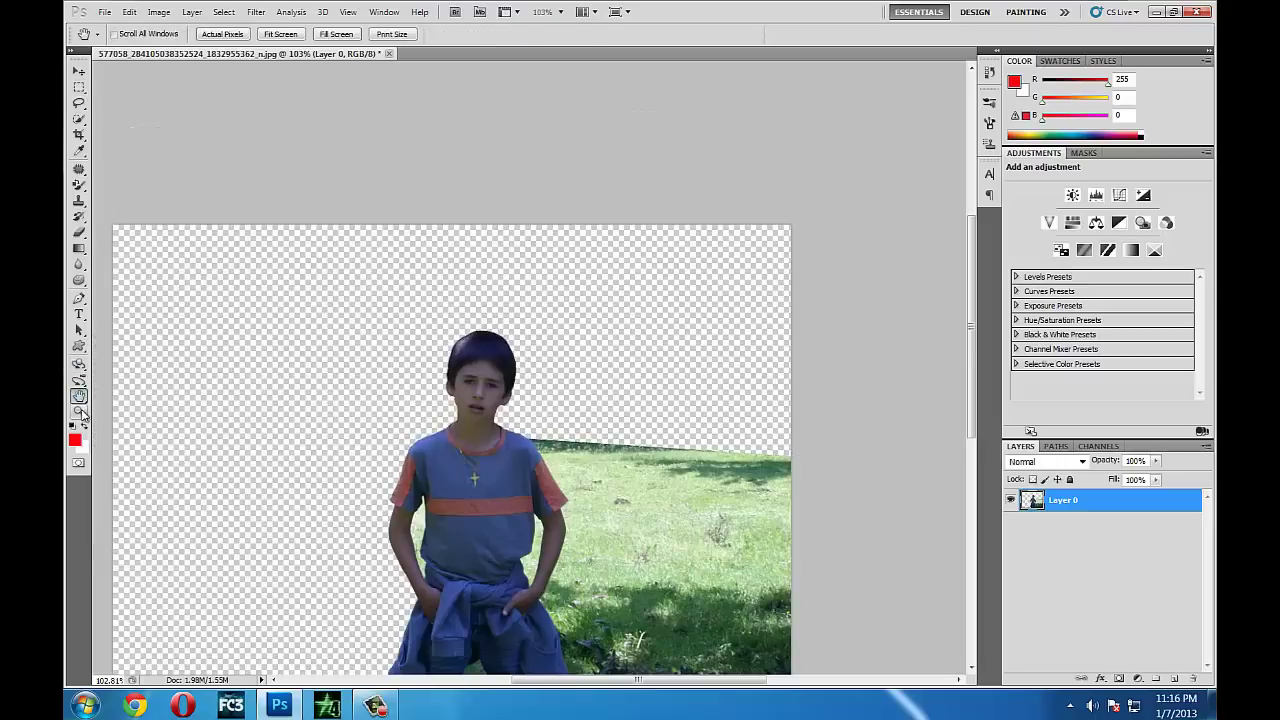
{"action": "left_click", "coordinate": [80, 412]}
{"action": "mouse_move", "coordinate": [715, 514]}
{"action": "left_mouse_down"}
{"action": "mouse_move", "coordinate": [722, 605]}
{"action": "mouse_move", "coordinate": [652, 594]}
{"action": "left_mouse_up"}
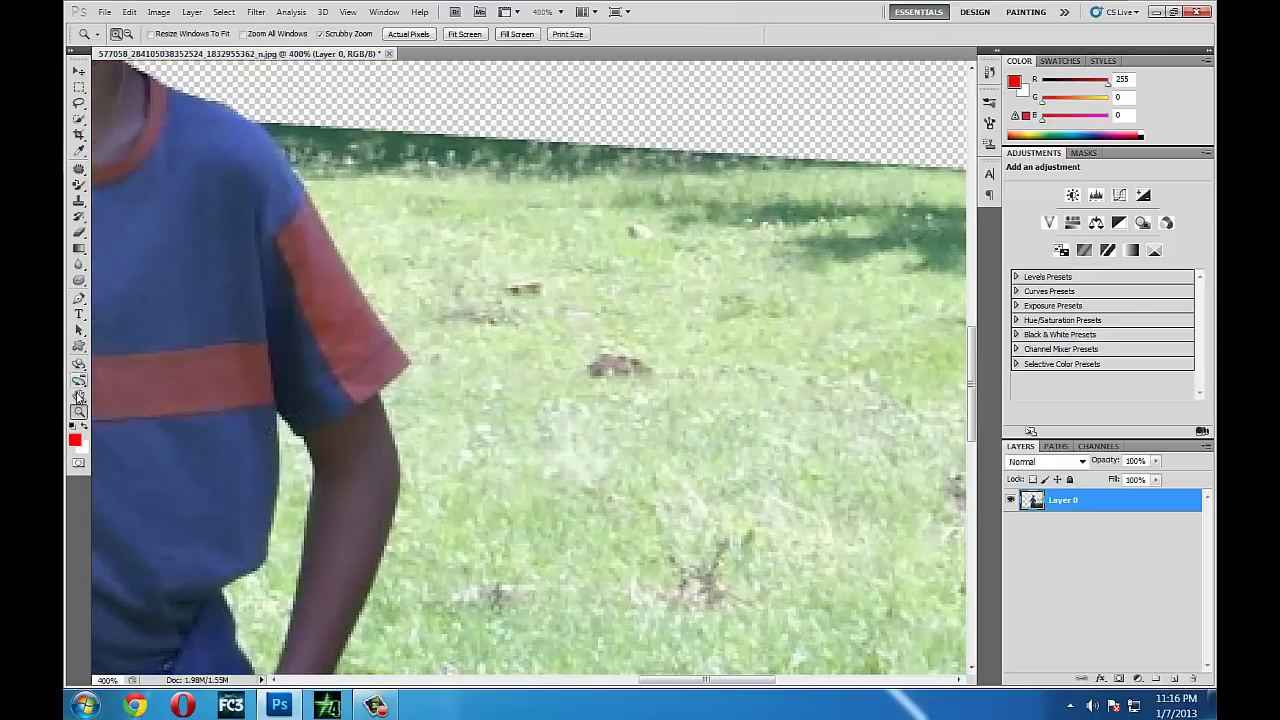
{"action": "left_click", "coordinate": [79, 396]}
{"action": "left_click_drag", "start_coordinate": [110, 180], "coordinate": [204, 350]}
{"action": "left_click", "coordinate": [79, 298]}
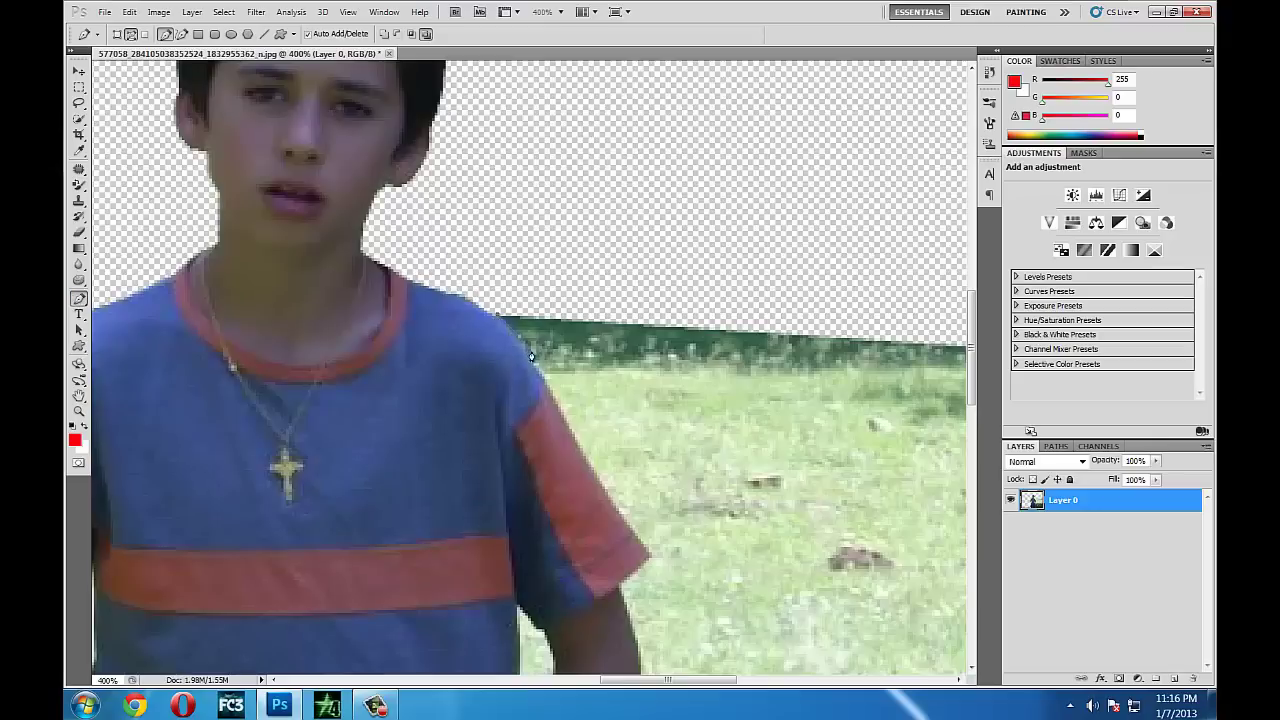
{"action": "left_click", "coordinate": [545, 377]}
{"action": "left_click", "coordinate": [558, 403]}
{"action": "left_click", "coordinate": [570, 430]}
{"action": "left_click", "coordinate": [598, 478]}
{"action": "left_click", "coordinate": [619, 517]}
{"action": "left_click", "coordinate": [634, 531]}
{"action": "left_click", "coordinate": [622, 596]}
Continue the path down the boy's right arm.
{"action": "scroll", "coordinate": [637, 637], "scroll_direction": "down", "scroll_amount": 2}
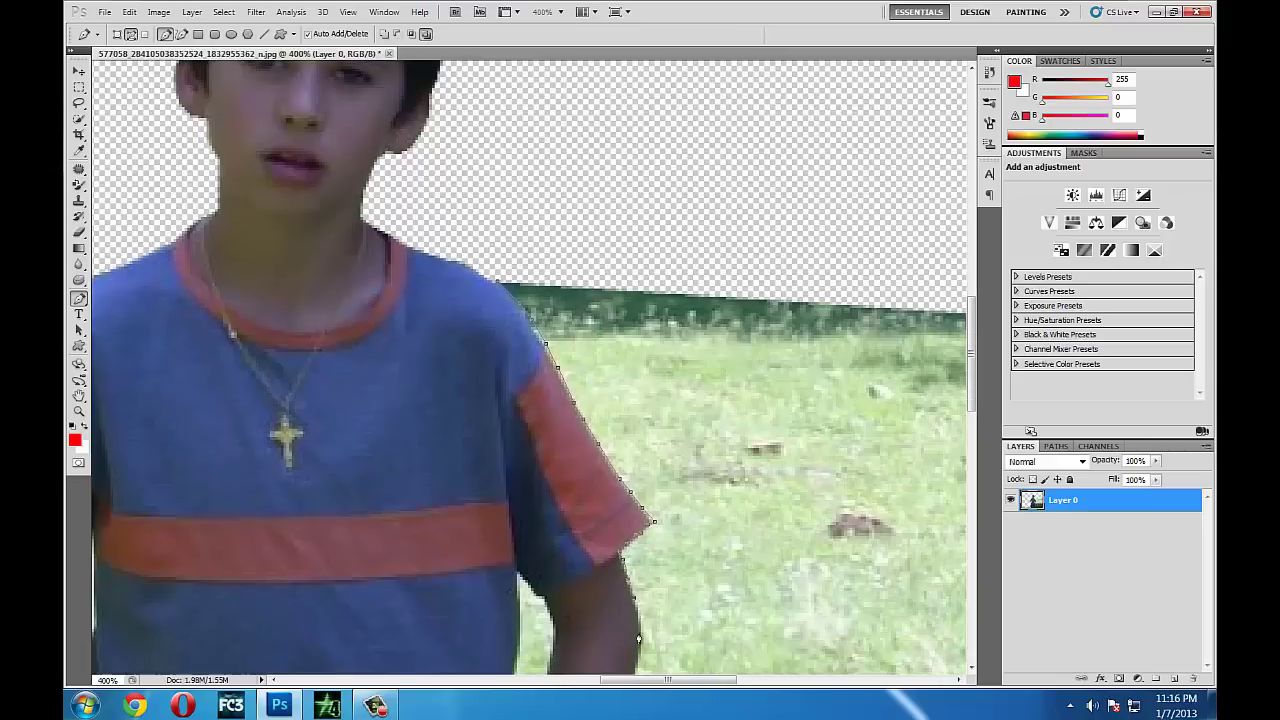
{"action": "scroll", "coordinate": [630, 560], "scroll_direction": "down", "scroll_amount": 4}
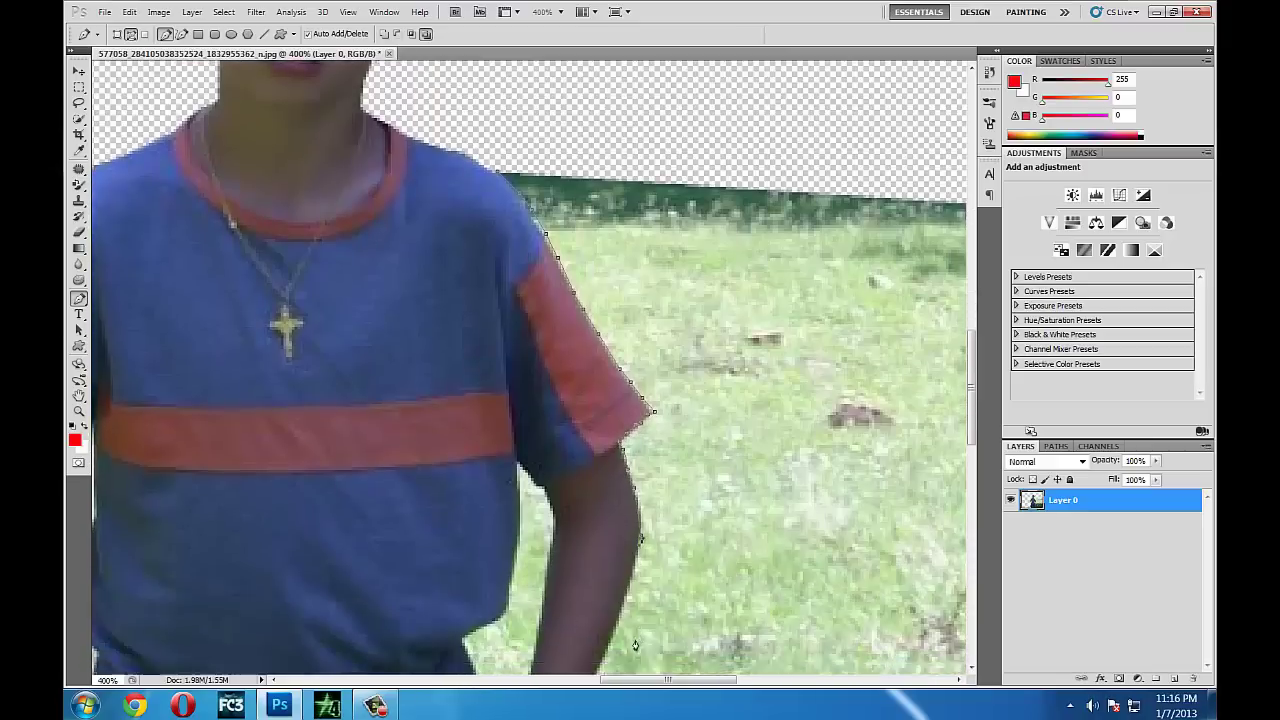
{"action": "scroll", "coordinate": [620, 437], "scroll_direction": "down", "scroll_amount": 6}
{"action": "left_click", "coordinate": [634, 431]}
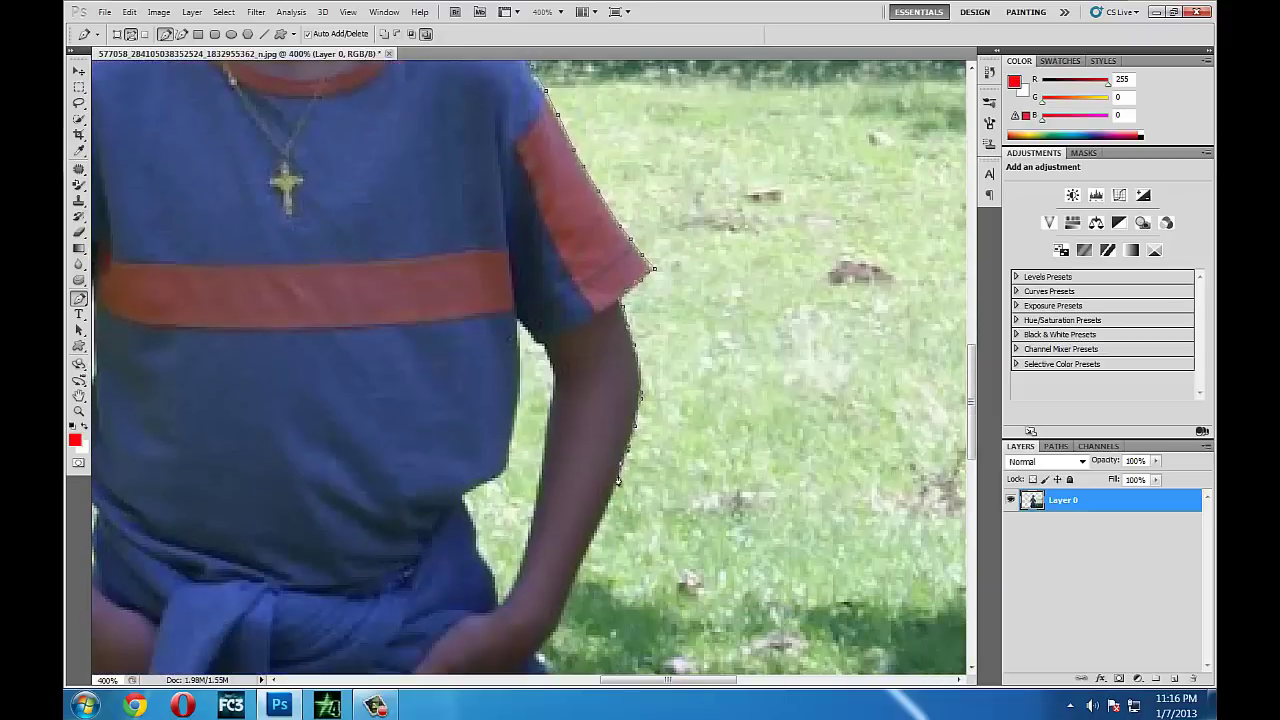
{"action": "left_click", "coordinate": [606, 510]}
{"action": "left_click", "coordinate": [581, 554]}
{"action": "left_click", "coordinate": [560, 618]}
Trace the path along the tied jacket's edge and down the leg.
{"action": "scroll", "coordinate": [540, 600], "scroll_direction": "down", "scroll_amount": 3}
{"action": "scroll", "coordinate": [542, 480], "scroll_direction": "down", "scroll_amount": 2}
{"action": "left_click_drag", "start_coordinate": [548, 461], "coordinate": [585, 524]}
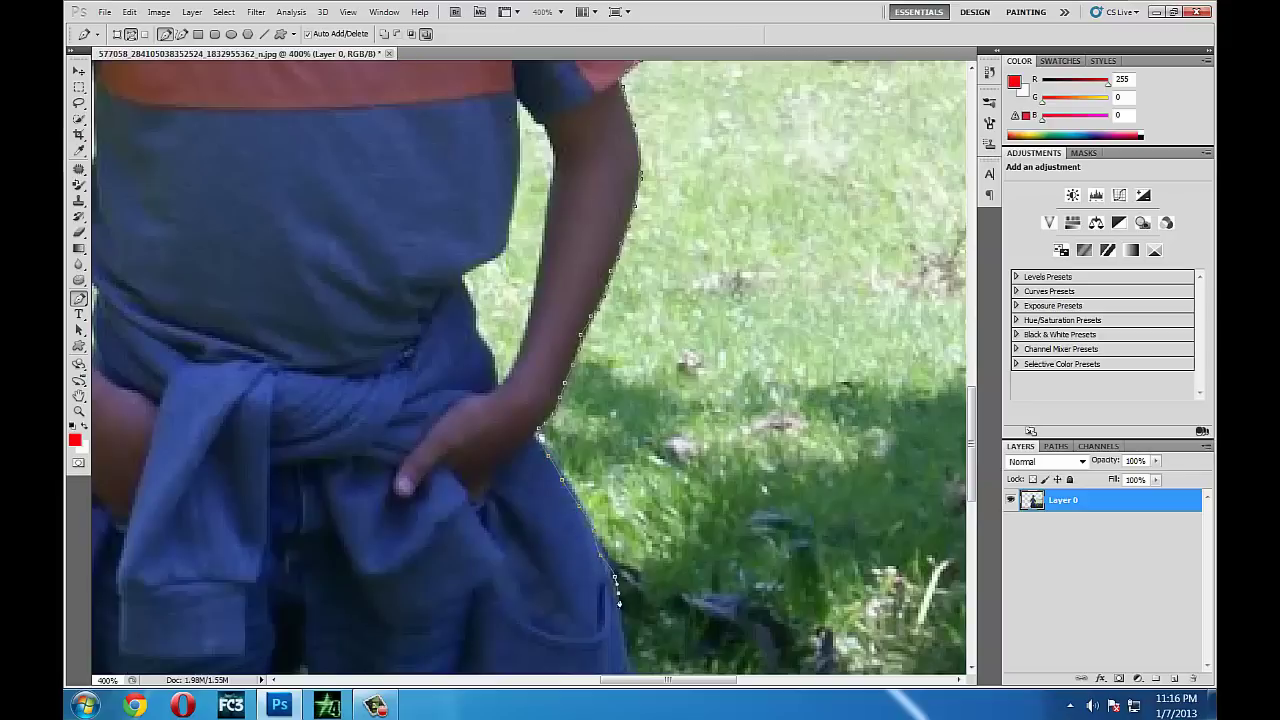
{"action": "scroll", "coordinate": [622, 610], "scroll_direction": "down", "scroll_amount": 1}
{"action": "left_click_drag", "start_coordinate": [628, 610], "coordinate": [646, 641]}
{"action": "scroll", "coordinate": [650, 657], "scroll_direction": "down", "scroll_amount": 1}
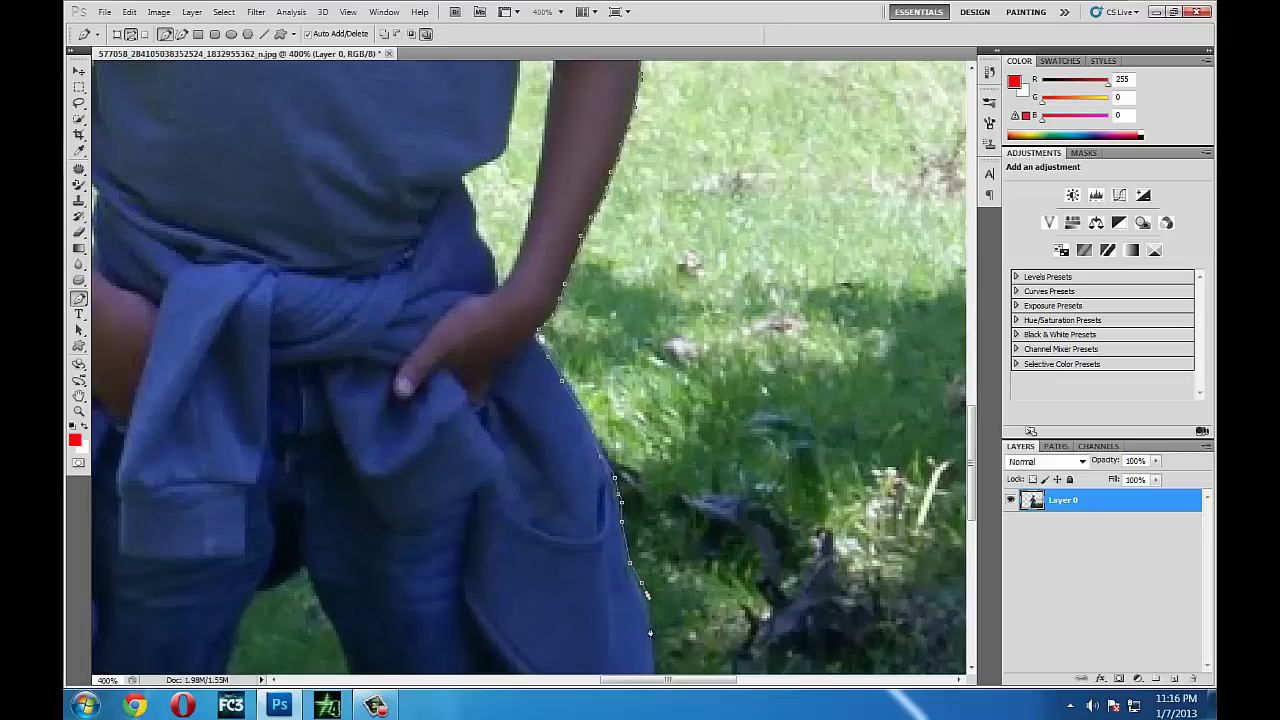
{"action": "scroll", "coordinate": [652, 660], "scroll_direction": "down", "scroll_amount": 2}
{"action": "left_click", "coordinate": [654, 566]}
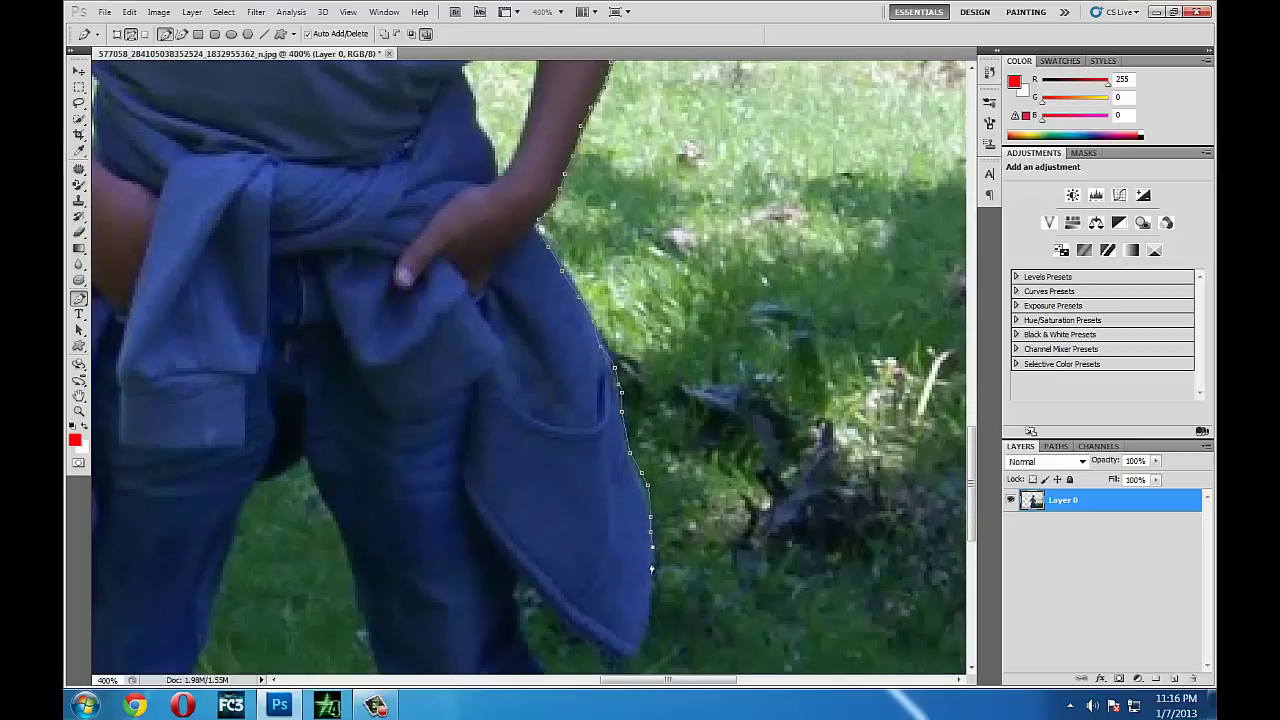
{"action": "left_click", "coordinate": [655, 585]}
{"action": "left_click", "coordinate": [642, 648]}
{"action": "left_click", "coordinate": [556, 607]}
{"action": "scroll", "coordinate": [518, 618], "scroll_direction": "down", "scroll_amount": 2}
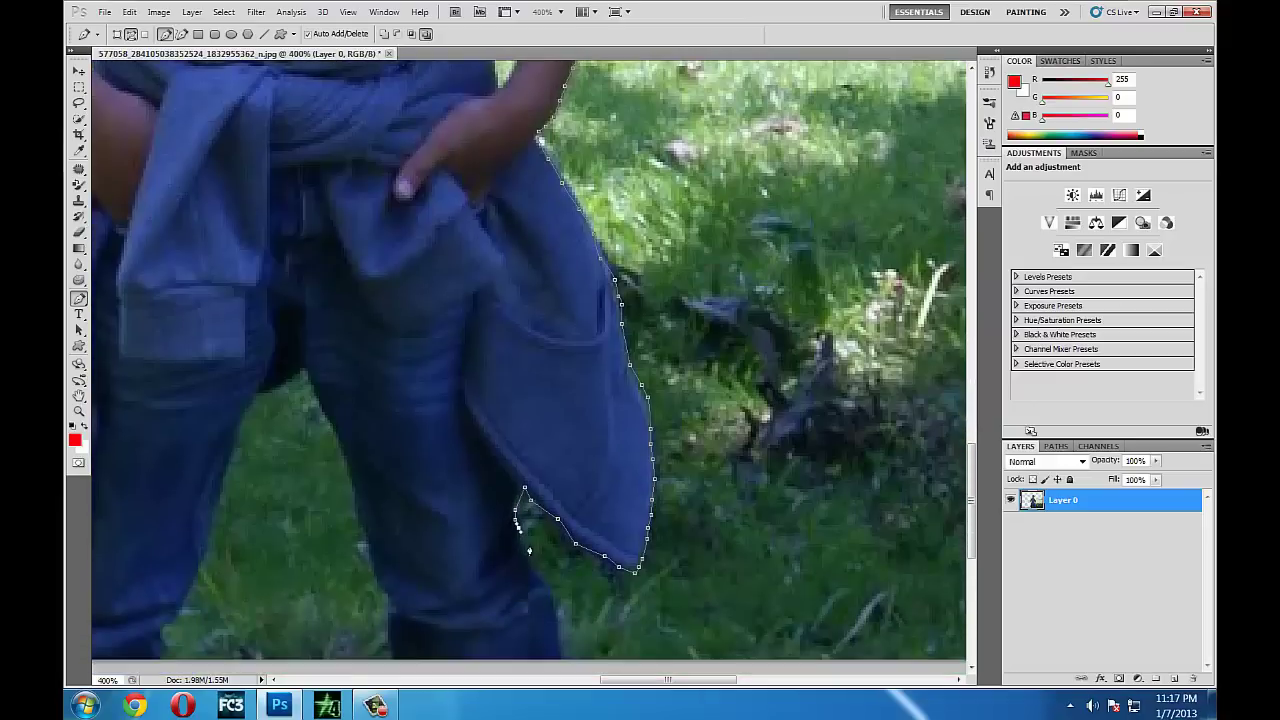
{"action": "left_click", "coordinate": [529, 557]}
{"action": "left_click", "coordinate": [551, 606]}
{"action": "scroll", "coordinate": [560, 654], "scroll_direction": "down", "scroll_amount": 1}
Fit the image on screen and close the path around the grass on the right.
{"action": "left_click", "coordinate": [79, 411]}
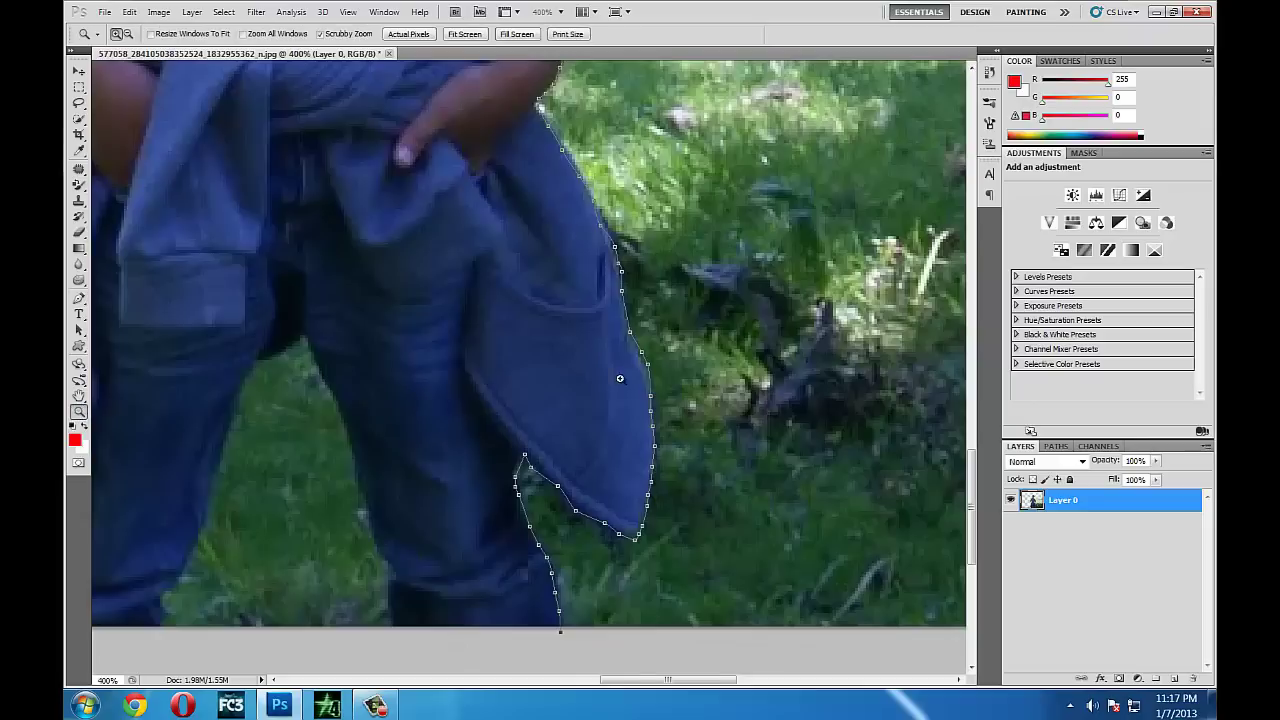
{"action": "key", "text": "ctrl+0"}
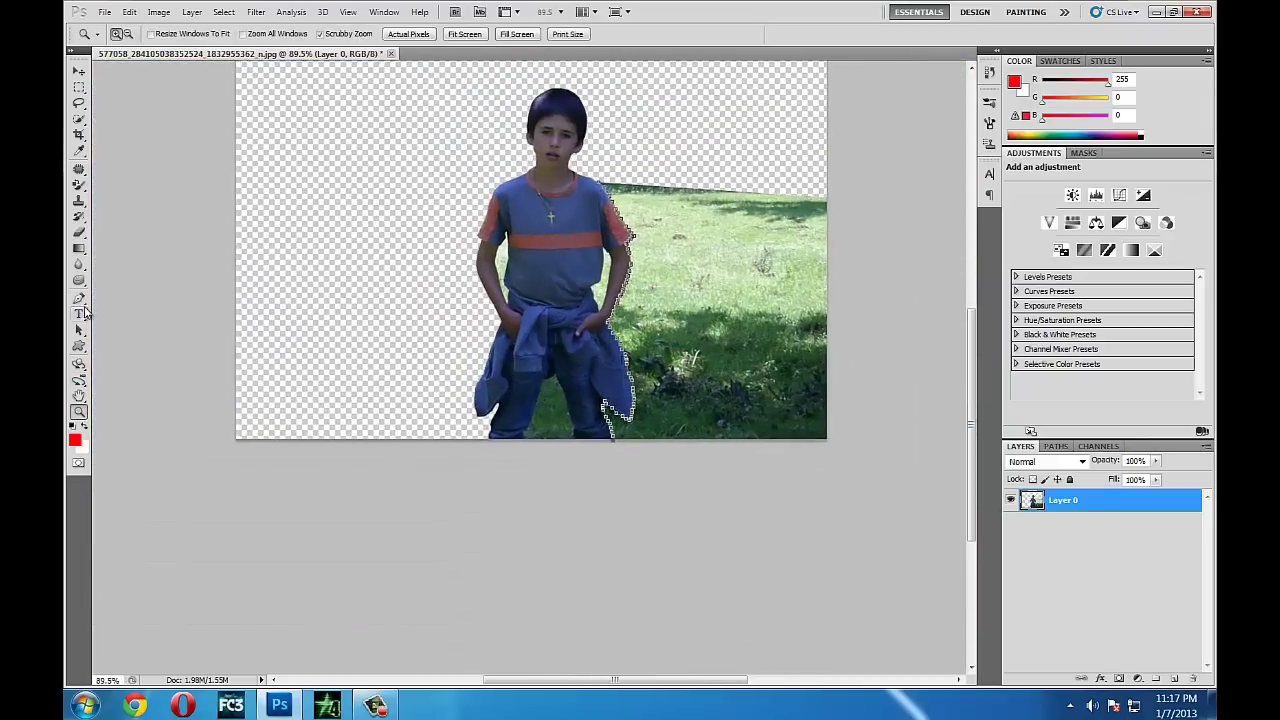
{"action": "left_click", "coordinate": [79, 298]}
{"action": "left_click", "coordinate": [866, 180]}
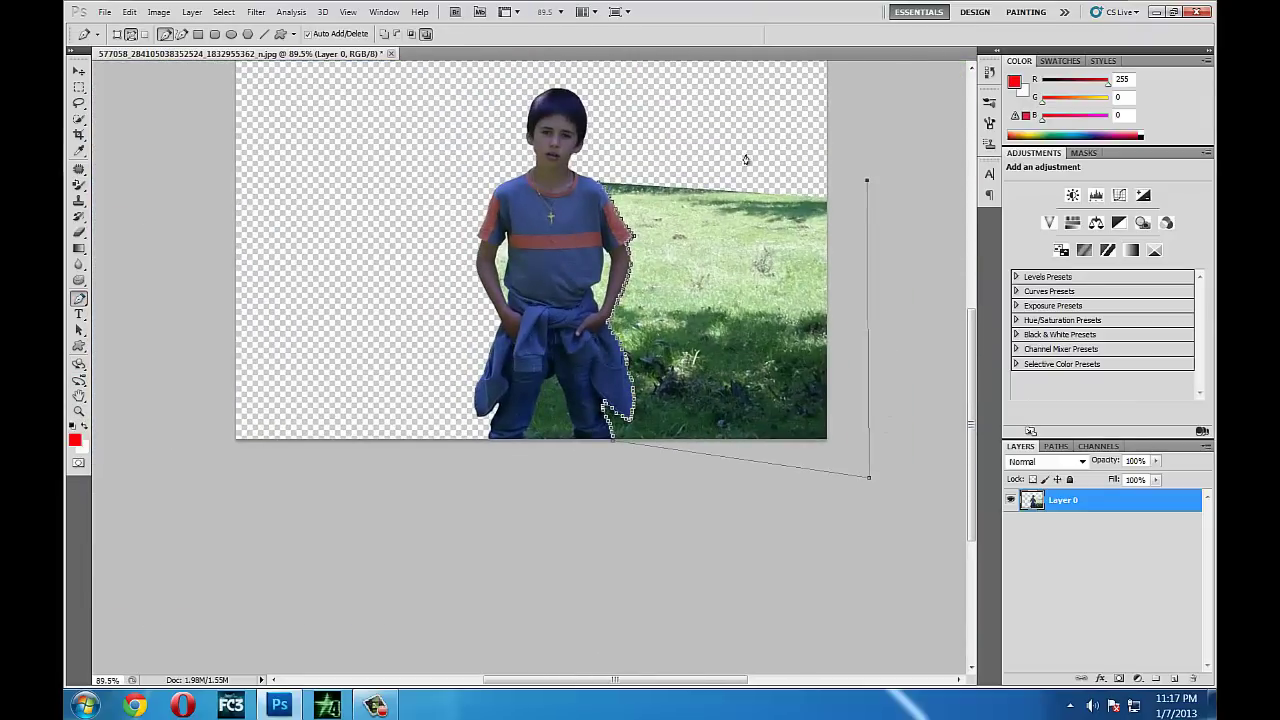
{"action": "left_click", "coordinate": [693, 146]}
{"action": "left_click", "coordinate": [592, 162]}
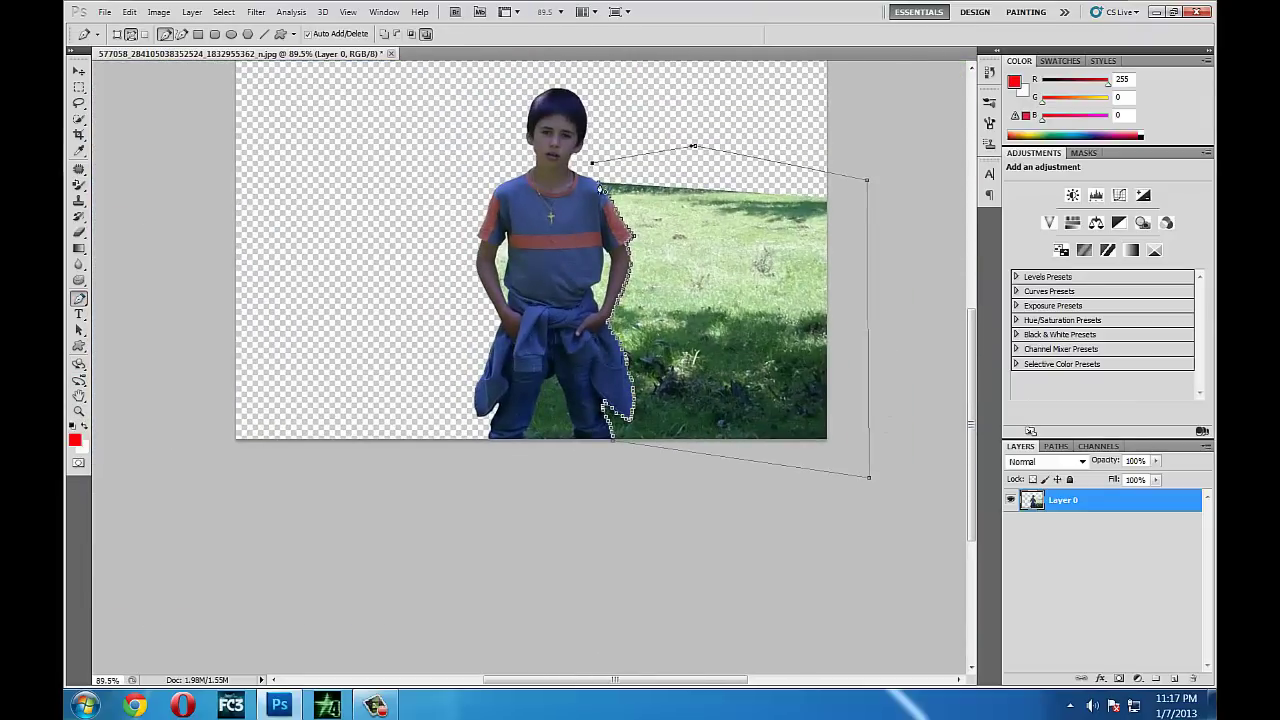
Make the path a selection, delete the right-side grass, and deselect.
{"action": "right_click", "coordinate": [714, 238]}
{"action": "left_click", "coordinate": [775, 307]}
{"action": "left_click", "coordinate": [709, 213]}
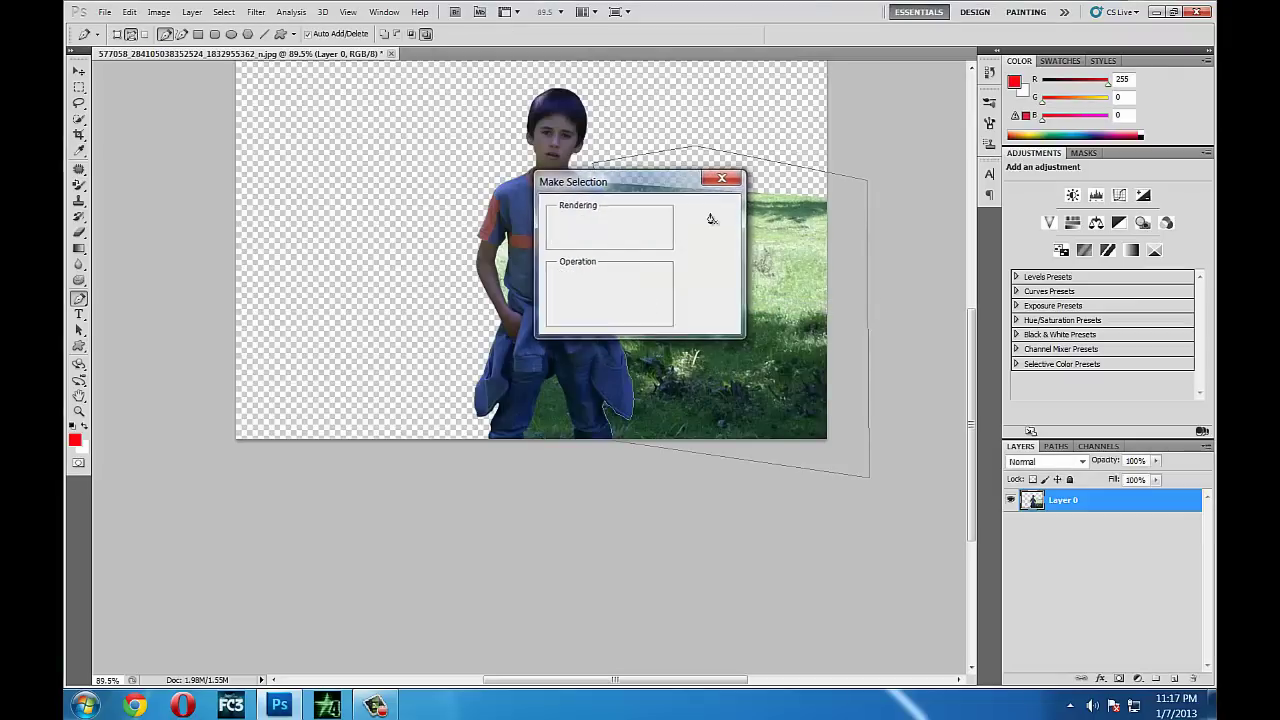
{"action": "key", "text": "Delete"}
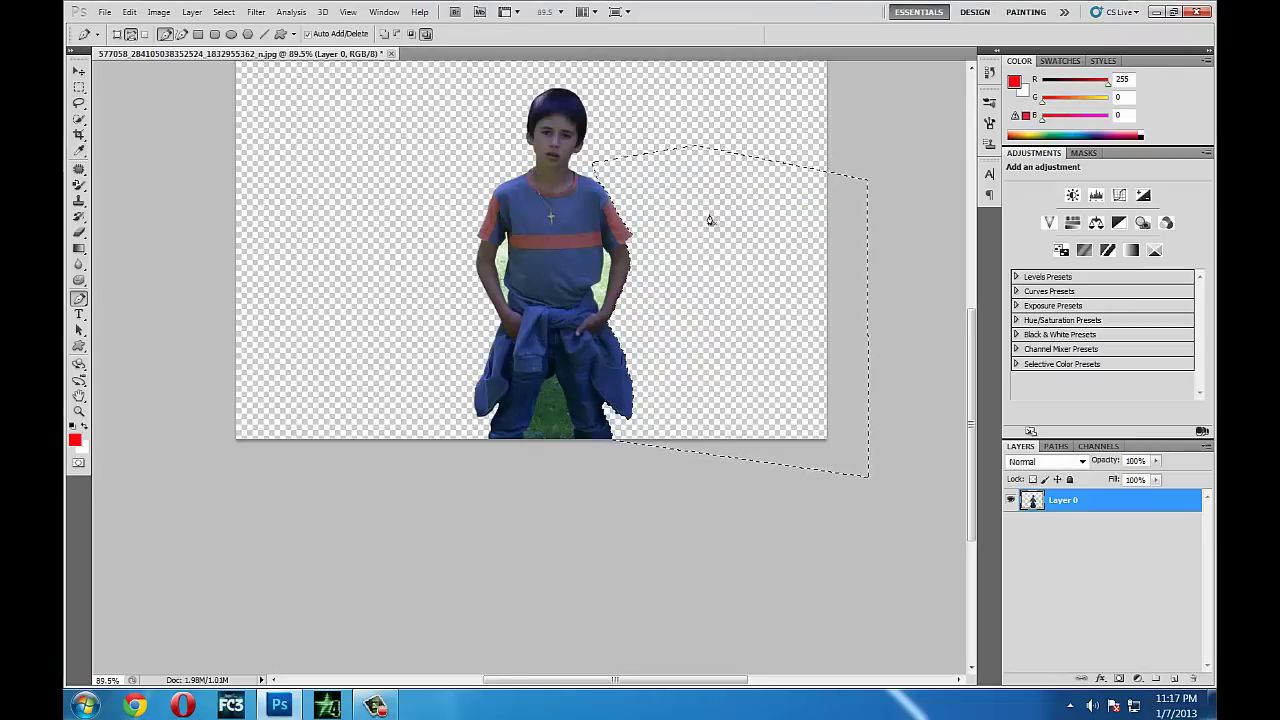
{"action": "key", "text": "m"}
{"action": "key", "text": "ctrl+d"}
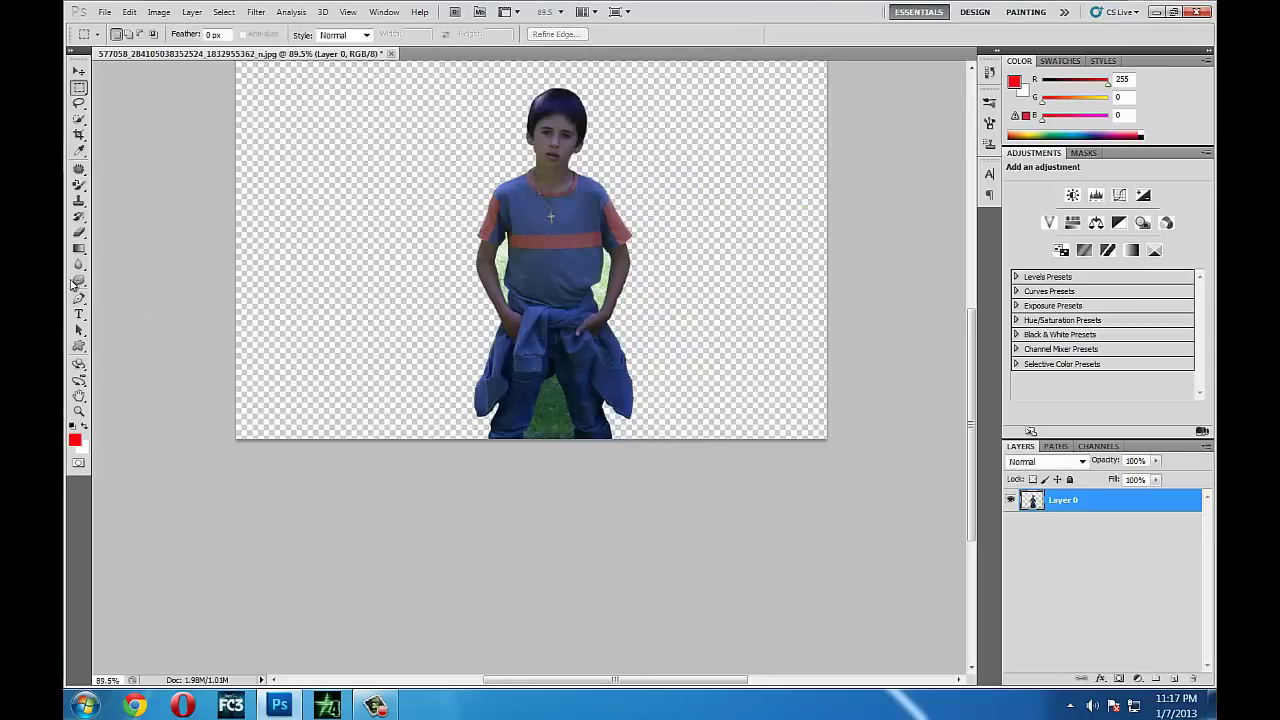
Zoom in on the boy's torso and pen-trace the grass gap between his arm and shirt.
{"action": "left_click", "coordinate": [79, 411]}
{"action": "mouse_move", "coordinate": [584, 274]}
{"action": "left_mouse_down"}
{"action": "mouse_move", "coordinate": [664, 343]}
{"action": "mouse_move", "coordinate": [657, 277]}
{"action": "mouse_move", "coordinate": [634, 286]}
{"action": "mouse_move", "coordinate": [690, 290]}
{"action": "left_mouse_up"}
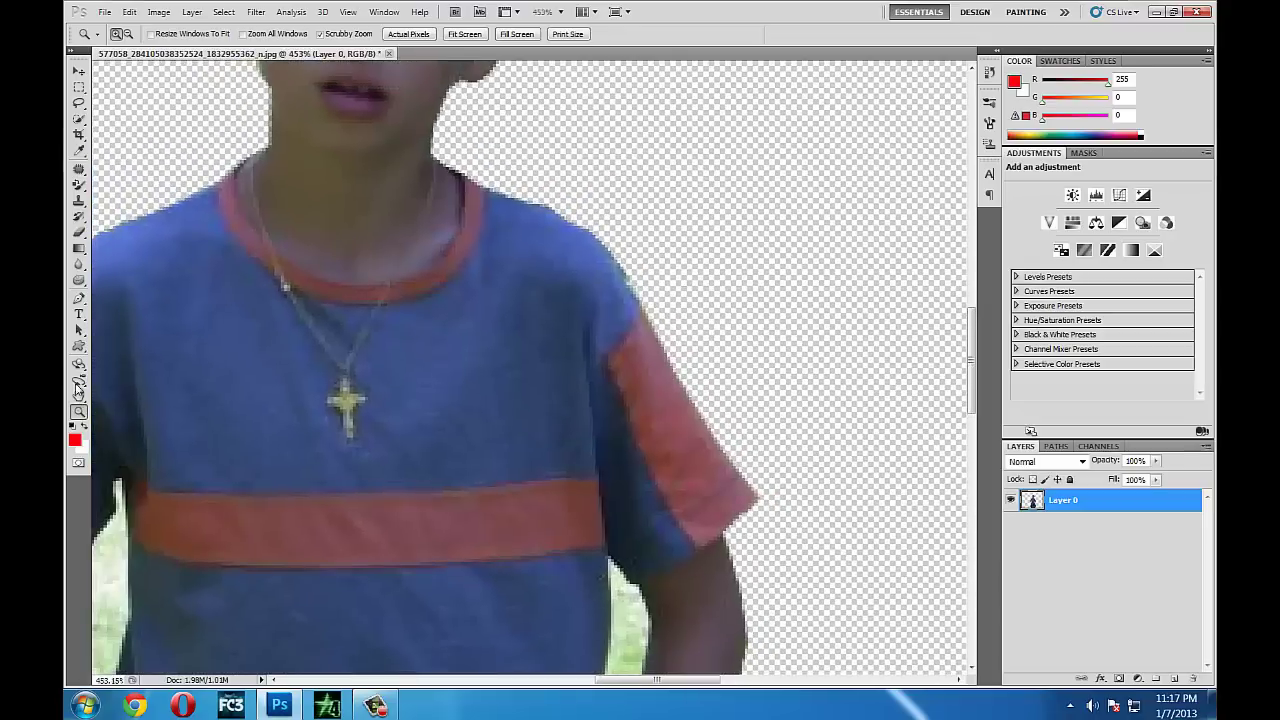
{"action": "key", "text": "h"}
{"action": "scroll", "coordinate": [449, 429], "scroll_direction": "down", "scroll_amount": 10}
{"action": "scroll", "coordinate": [489, 497], "scroll_direction": "up", "scroll_amount": 5}
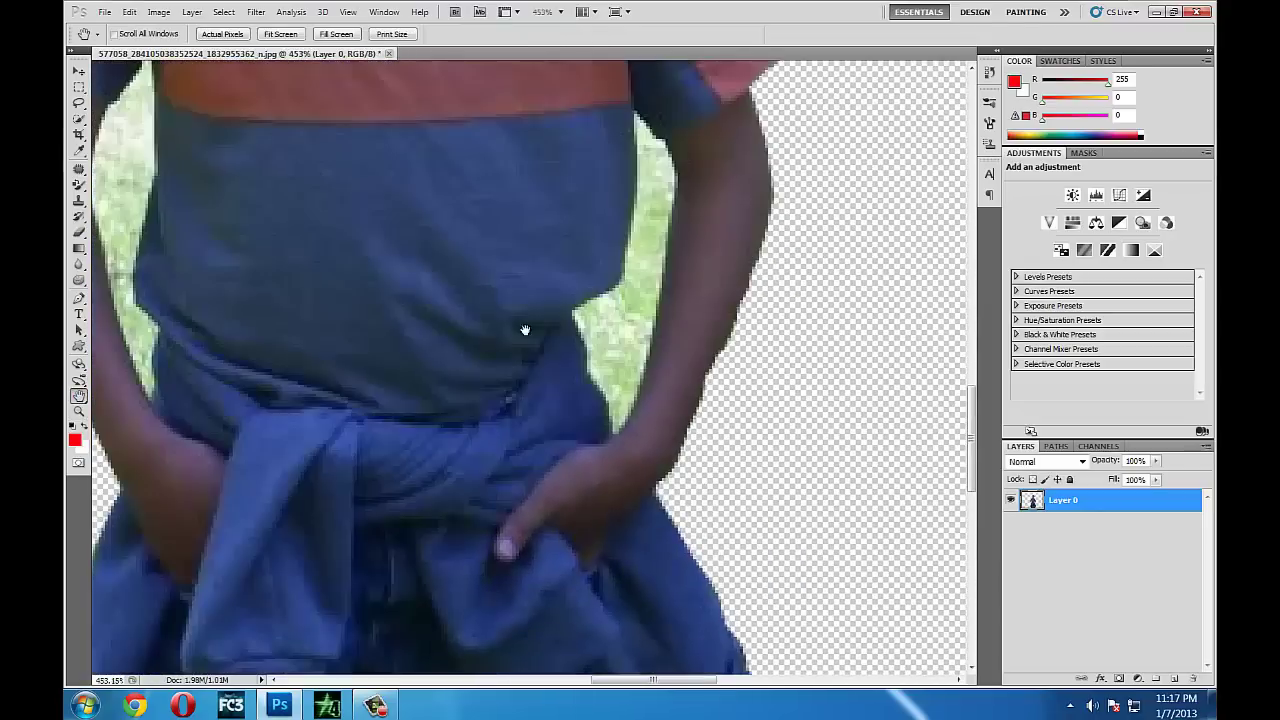
{"action": "left_click_drag", "start_coordinate": [523, 331], "coordinate": [488, 469]}
{"action": "left_click", "coordinate": [80, 299]}
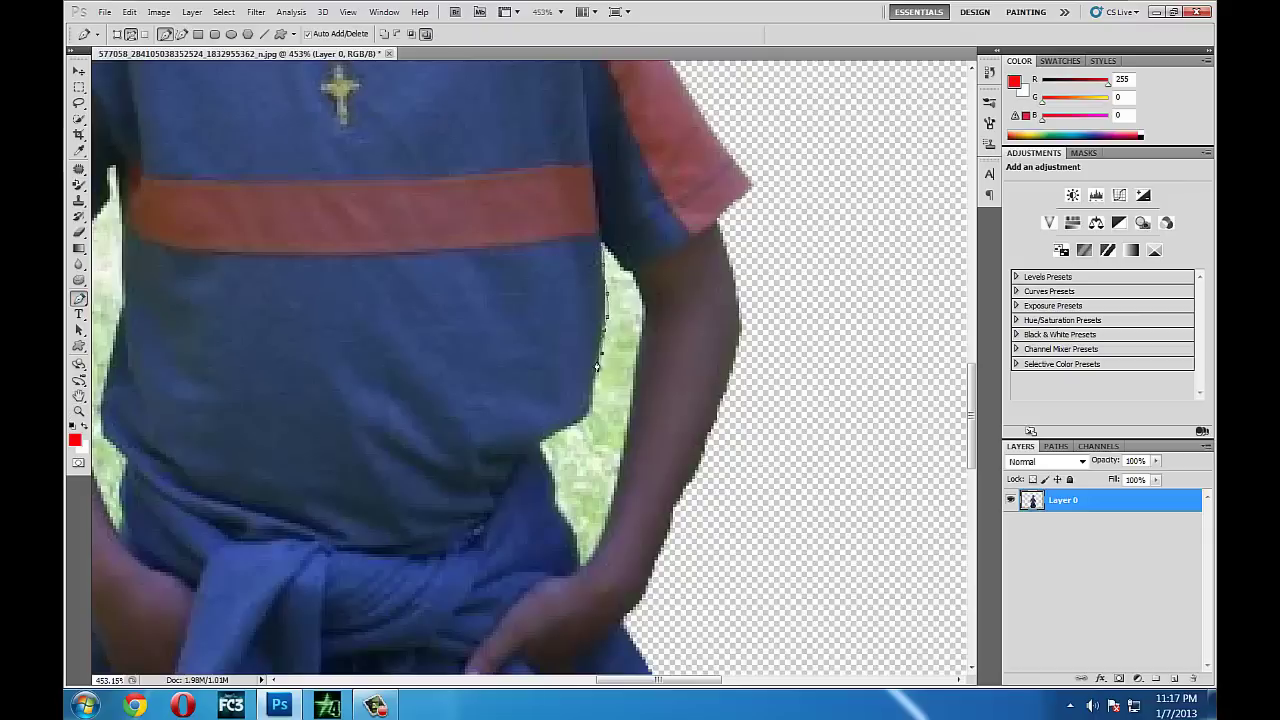
{"action": "left_click", "coordinate": [588, 421]}
{"action": "left_click", "coordinate": [537, 440]}
{"action": "left_click", "coordinate": [558, 512]}
Convert the traced path to a selection, delete the grass inside it, and deselect.
{"action": "right_click", "coordinate": [619, 307]}
{"action": "left_click", "coordinate": [680, 381]}
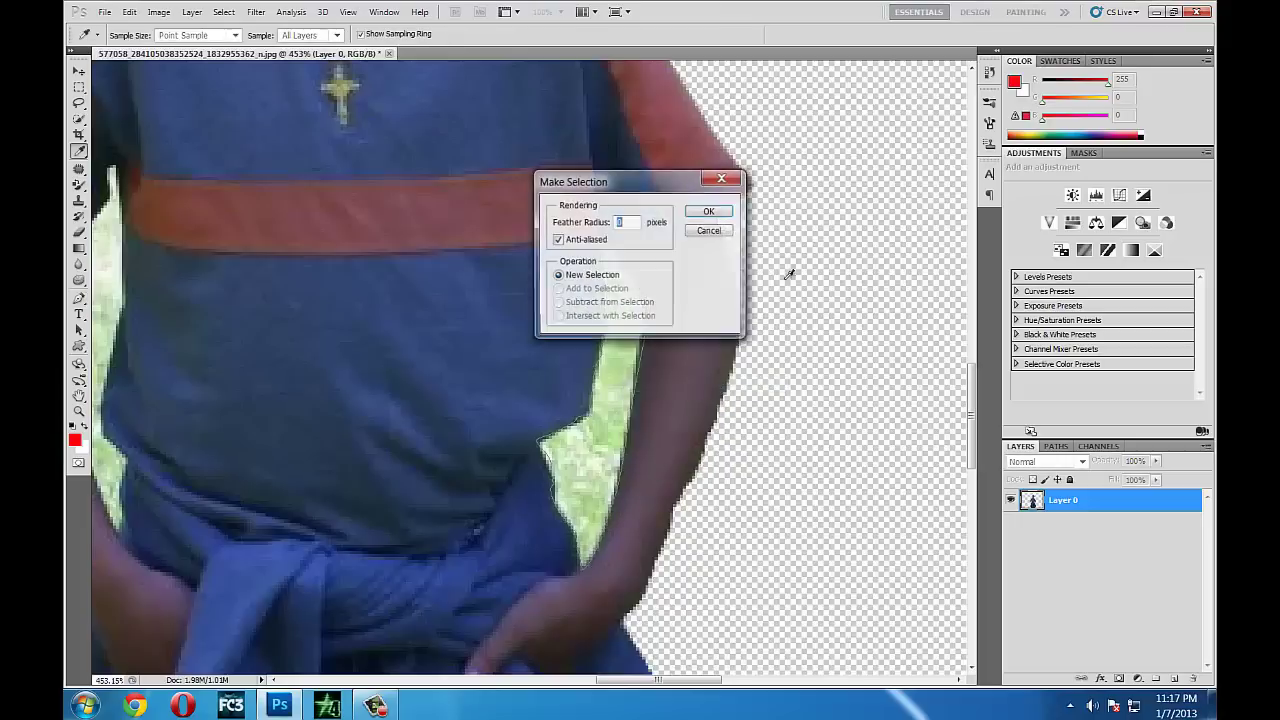
{"action": "left_click", "coordinate": [712, 211]}
{"action": "key", "text": "Delete"}
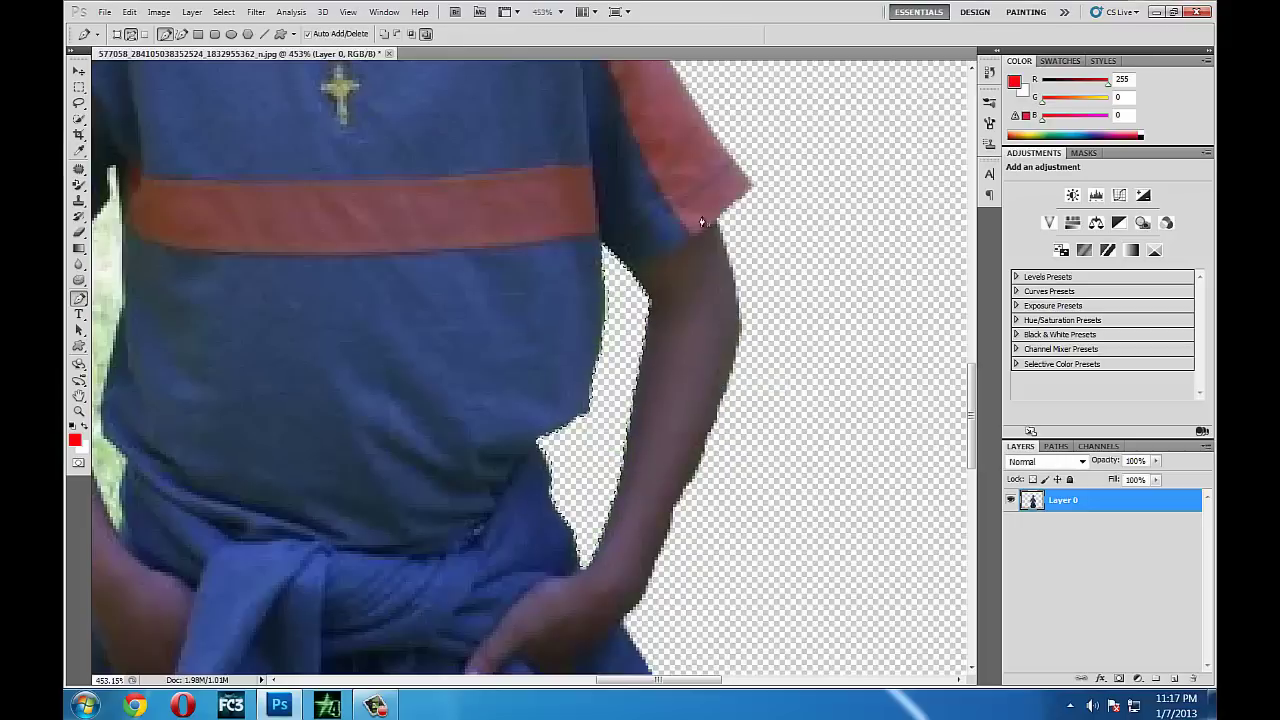
{"action": "key", "text": "m"}
{"action": "key", "text": "ctrl+d"}
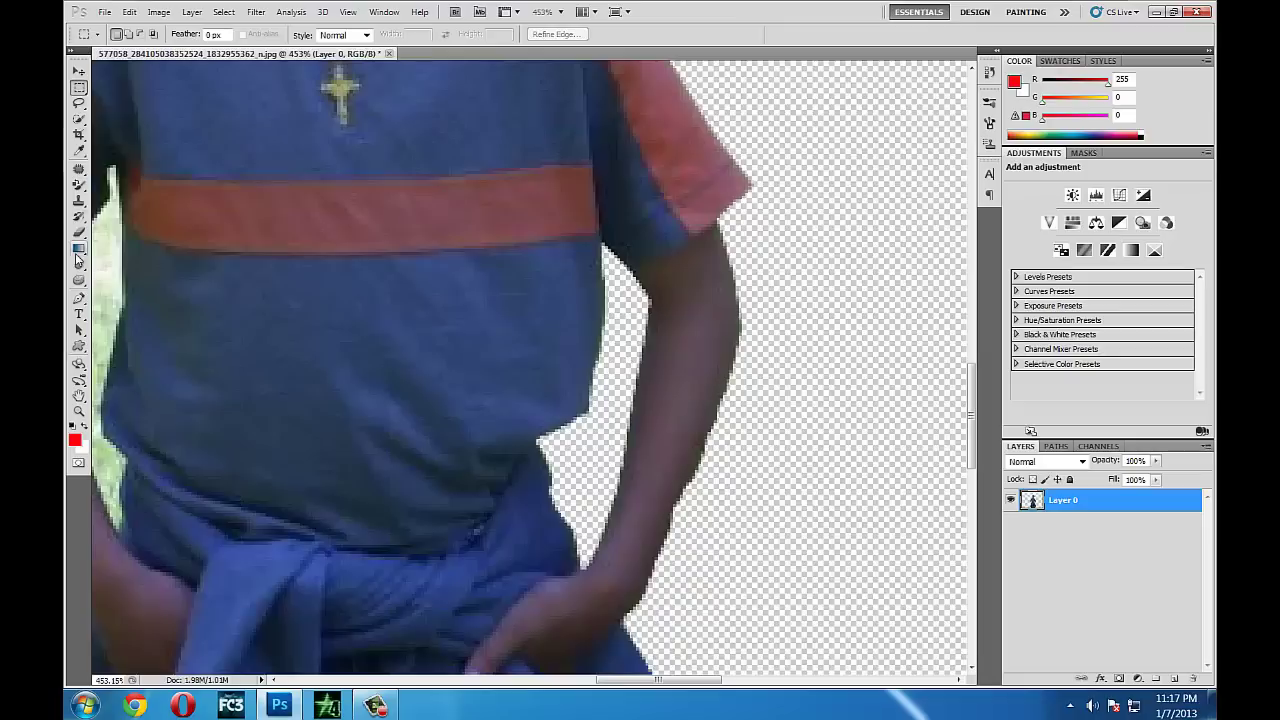
{"action": "left_click", "coordinate": [79, 396]}
{"action": "left_click_drag", "start_coordinate": [198, 340], "coordinate": [739, 405]}
Turn the pen path beside the boy's left arm into a selection and delete that grass.
{"action": "left_click", "coordinate": [79, 298]}
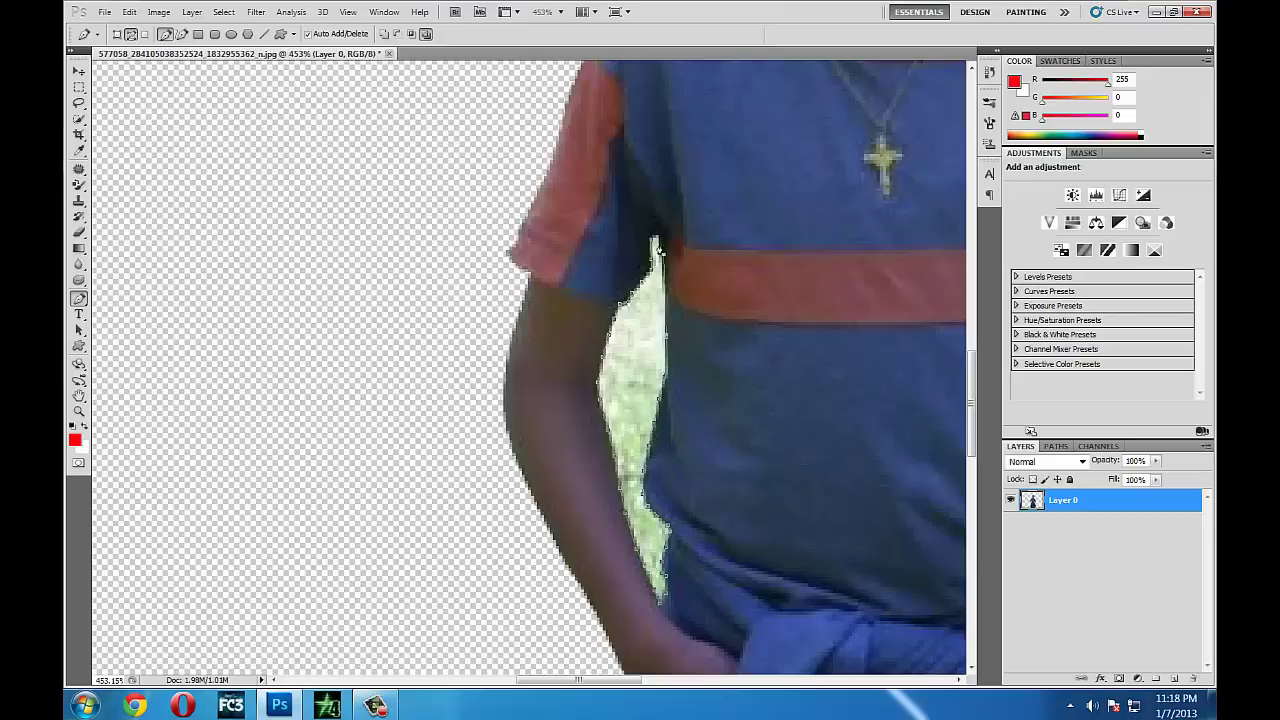
{"action": "right_click", "coordinate": [655, 264]}
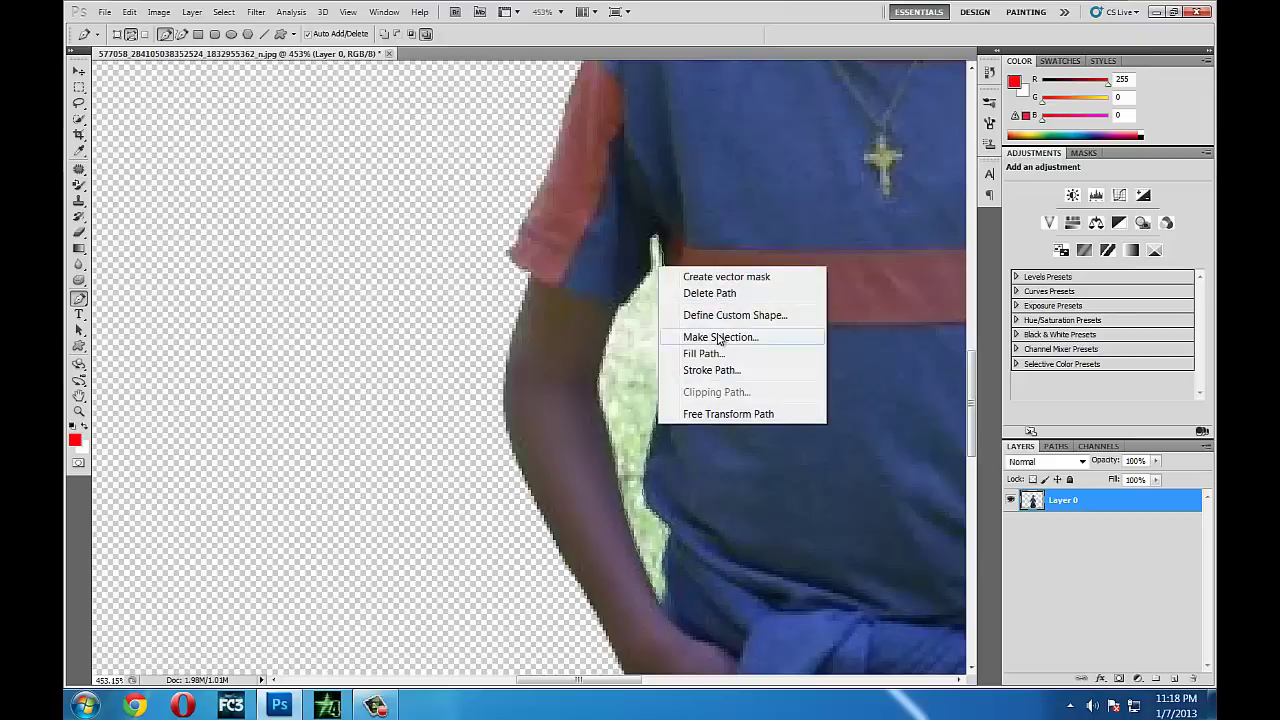
{"action": "left_click", "coordinate": [700, 337]}
{"action": "left_click", "coordinate": [706, 212]}
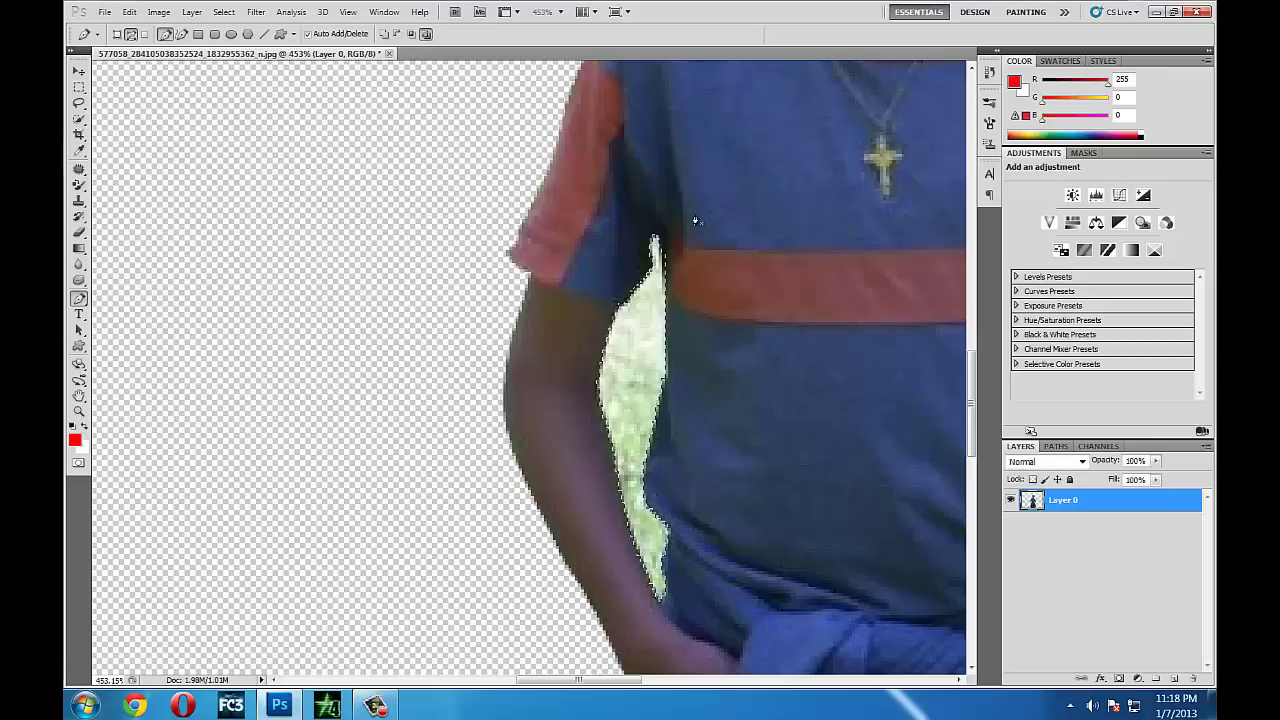
{"action": "key", "text": "Delete"}
{"action": "key", "text": "m"}
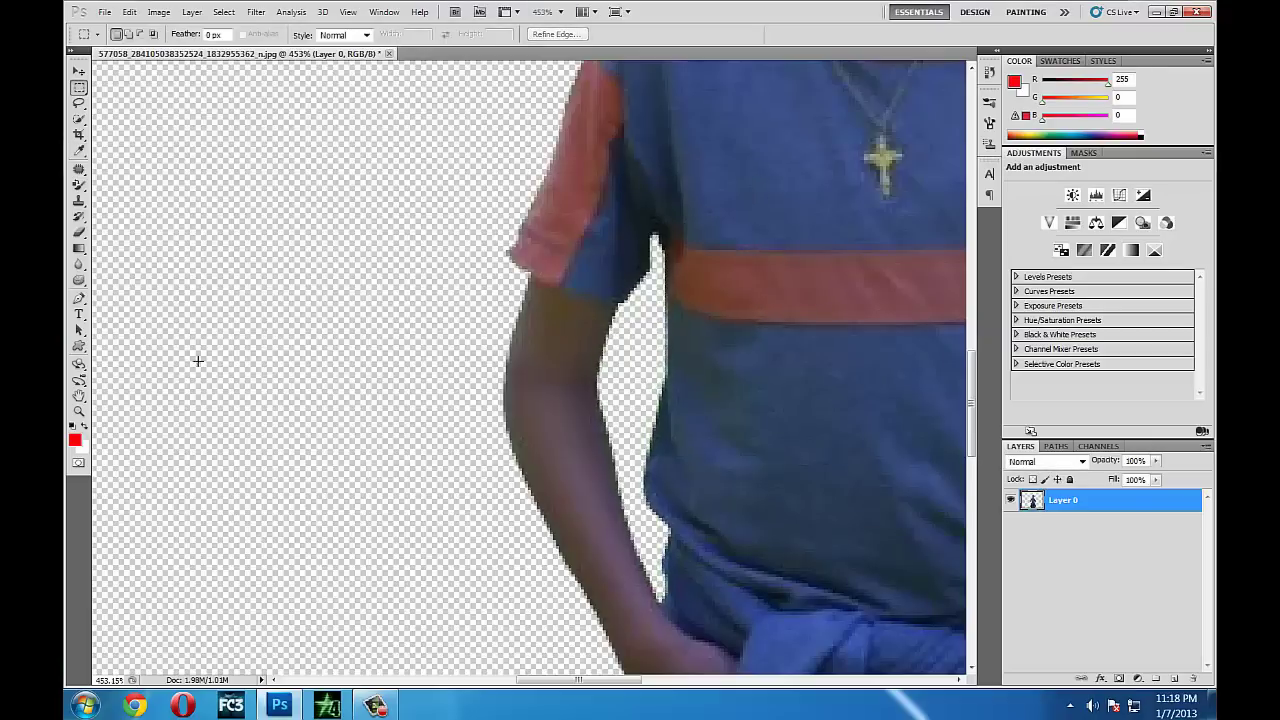
Pan down to the boy's legs and pen-trace the grass patch between them.
{"action": "left_click", "coordinate": [79, 396]}
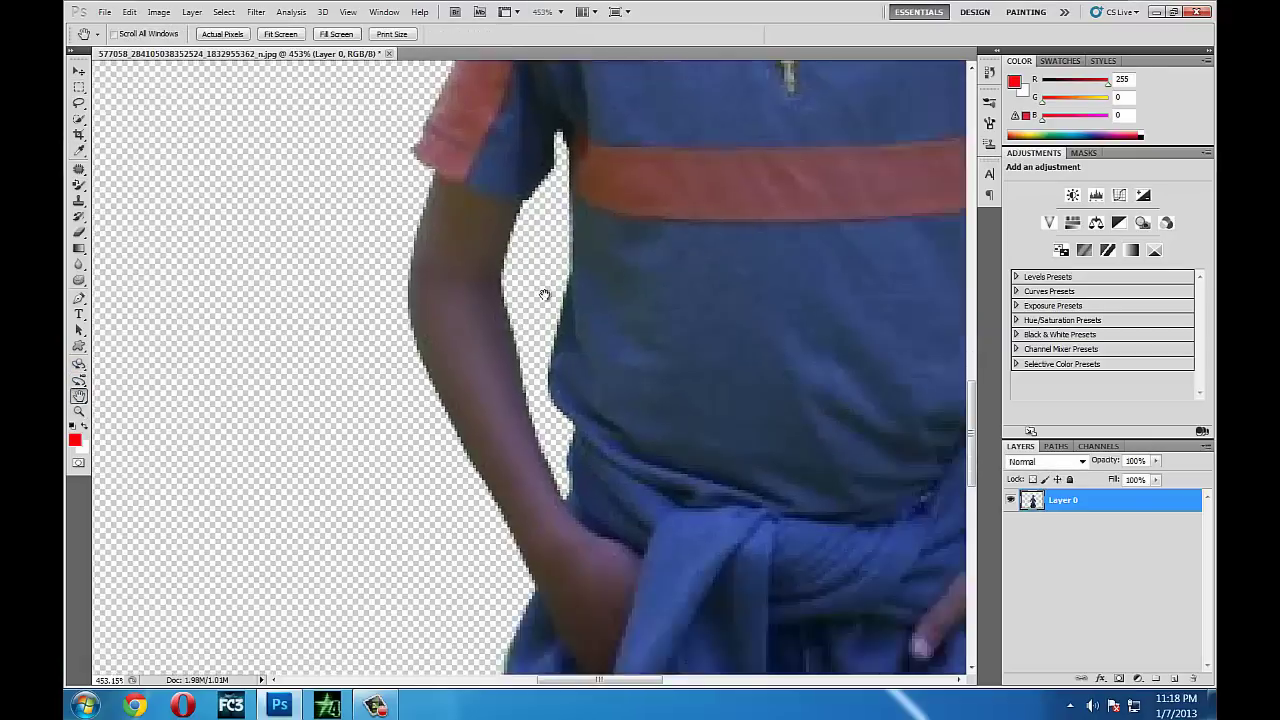
{"action": "scroll", "coordinate": [600, 280], "scroll_direction": "down", "scroll_amount": 10}
{"action": "left_click_drag", "start_coordinate": [634, 244], "coordinate": [599, 274]}
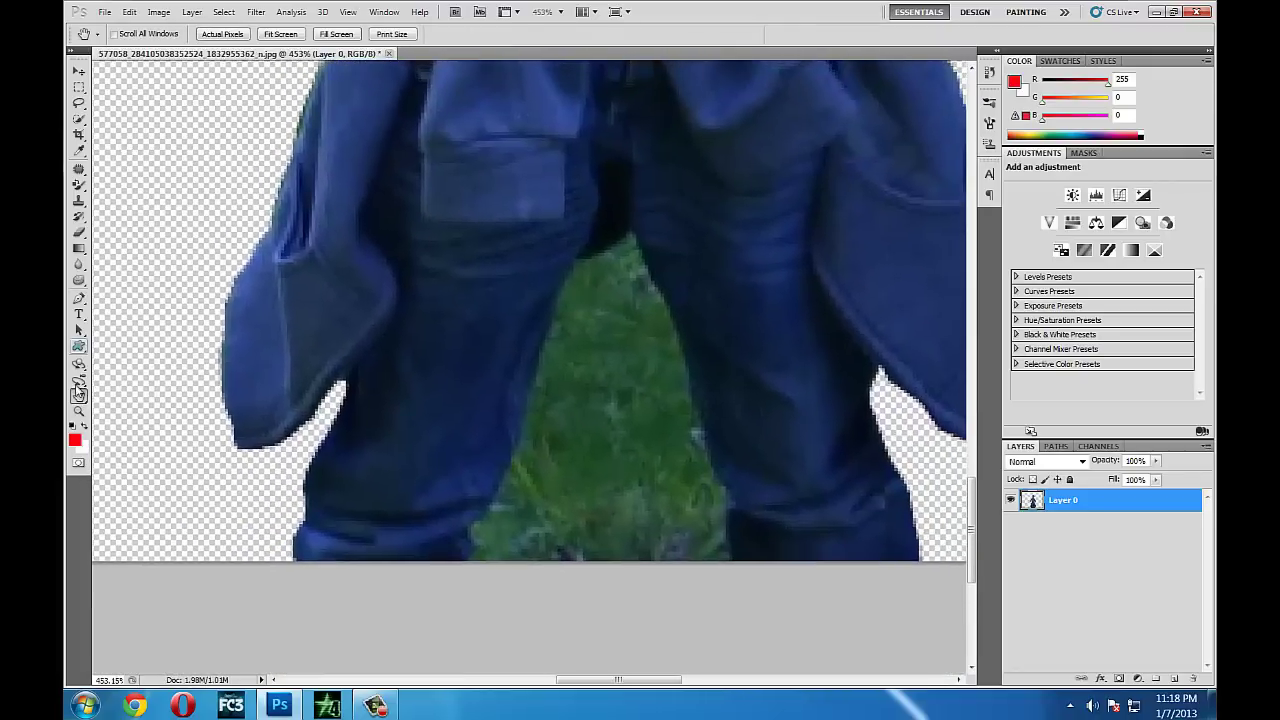
{"action": "left_click", "coordinate": [79, 298]}
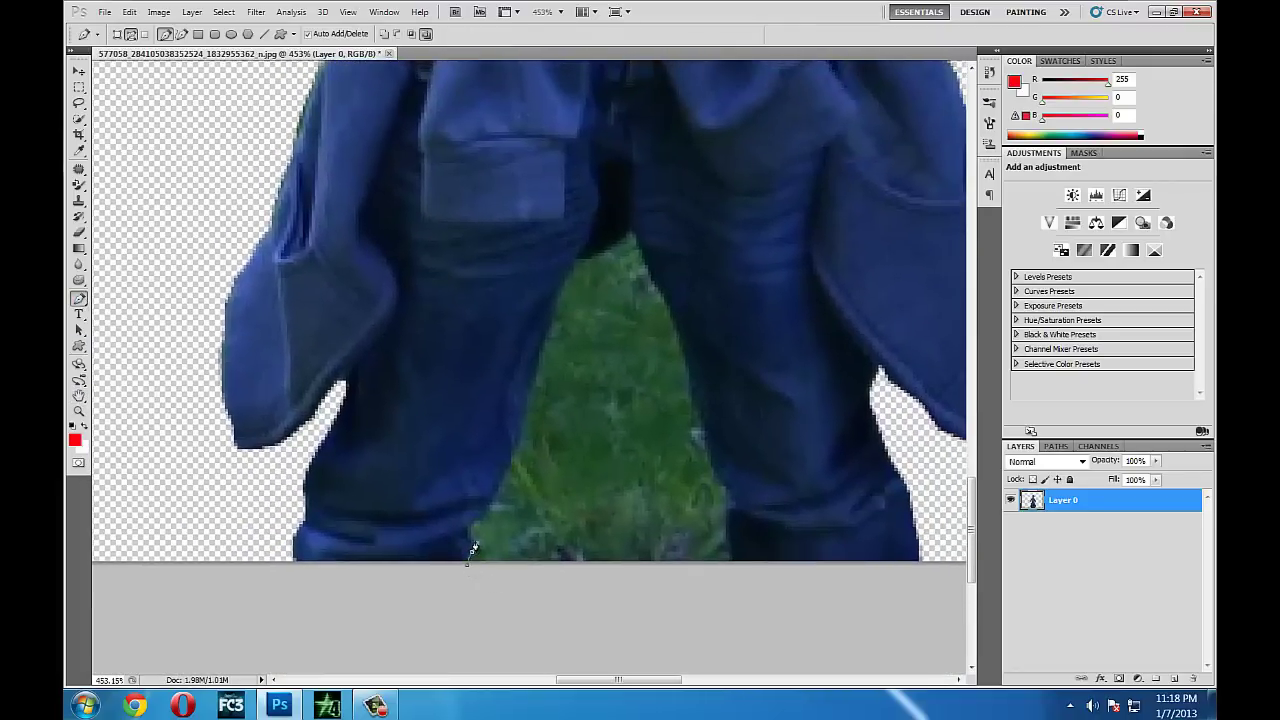
{"action": "left_click", "coordinate": [472, 550]}
{"action": "left_click", "coordinate": [578, 264]}
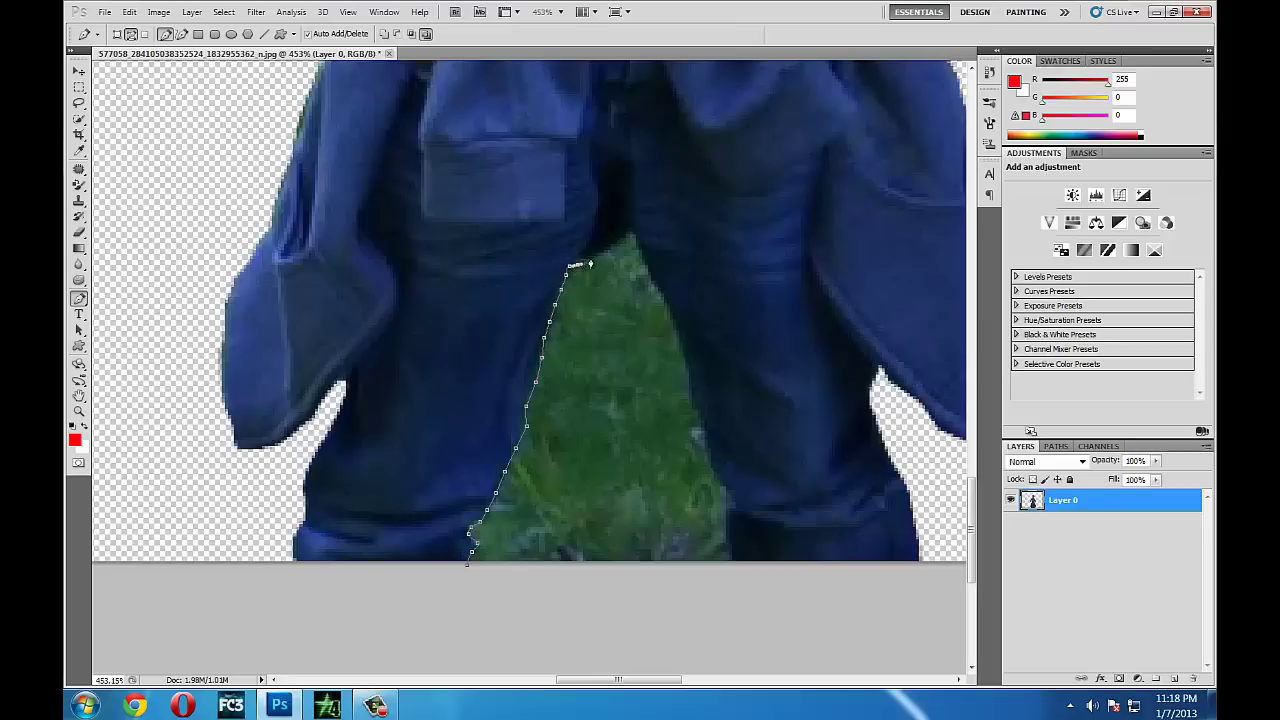
{"action": "left_click_drag", "start_coordinate": [639, 238], "coordinate": [658, 283]}
{"action": "left_click_drag", "start_coordinate": [689, 381], "coordinate": [695, 406]}
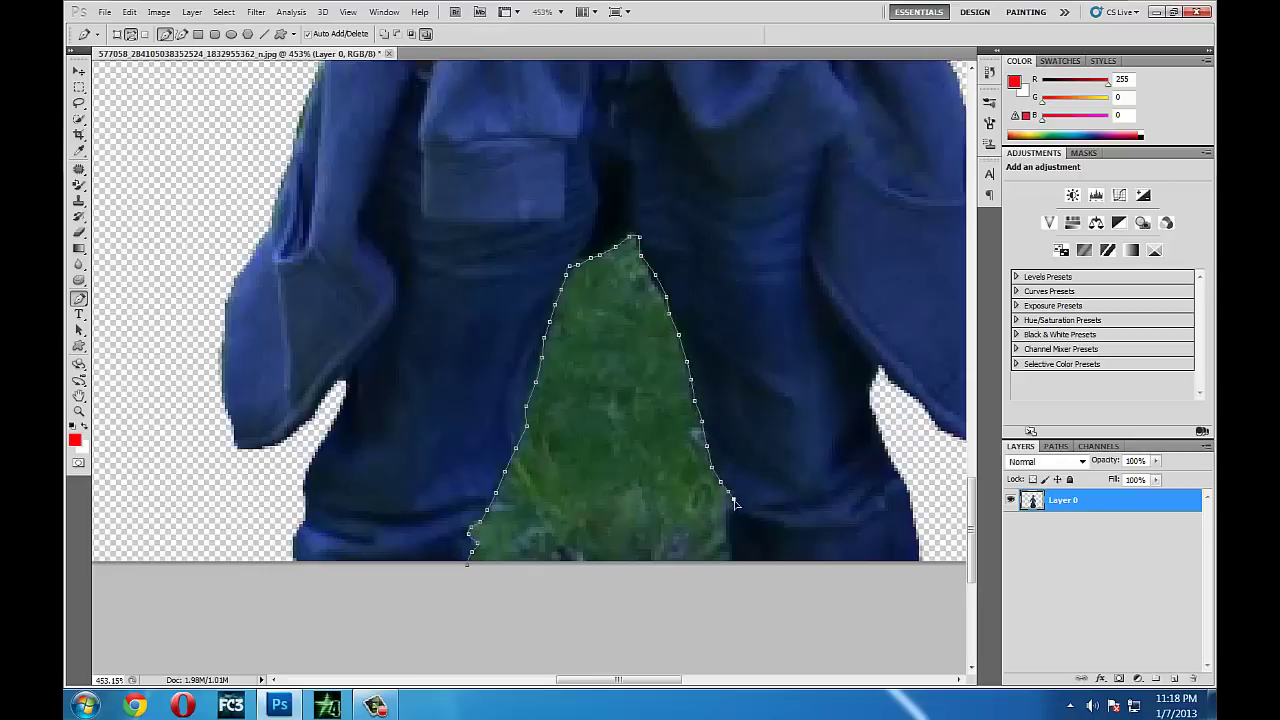
{"action": "left_click", "coordinate": [469, 565]}
Make the leg path a selection, delete the grass, deselect, and zoom out to the whole boy.
{"action": "right_click", "coordinate": [537, 503]}
{"action": "left_click", "coordinate": [566, 568]}
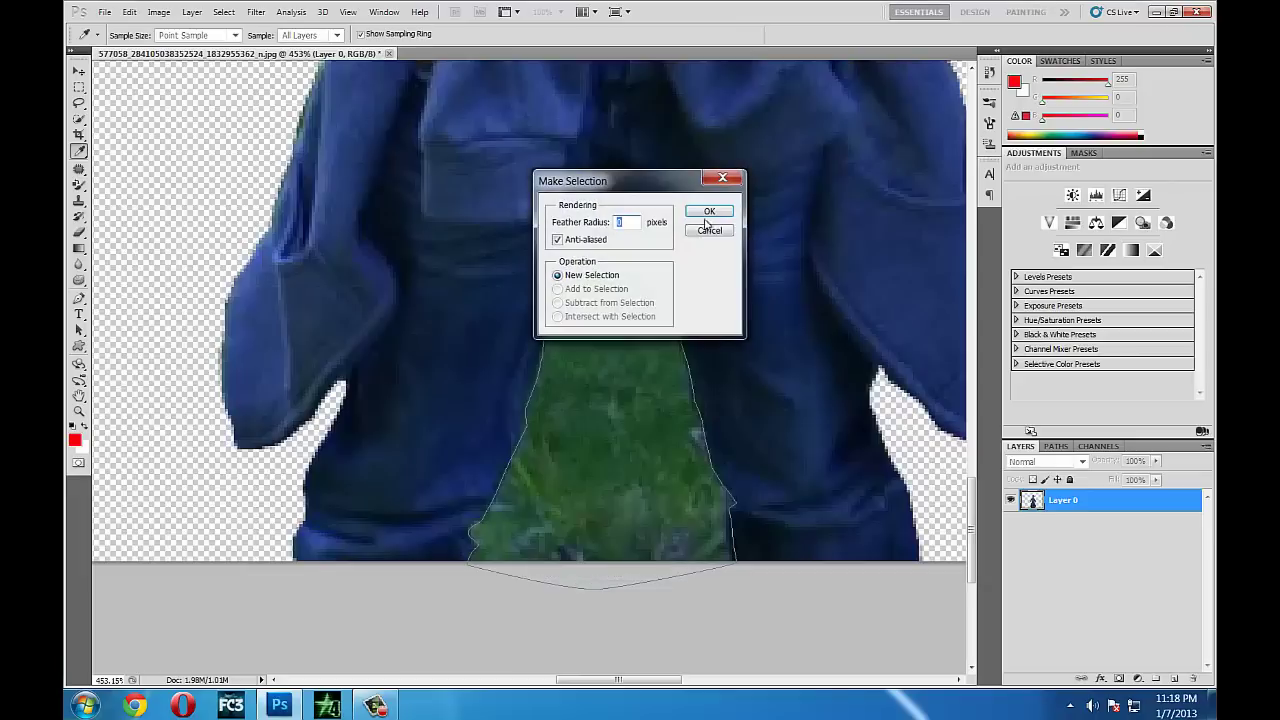
{"action": "left_click", "coordinate": [717, 209]}
{"action": "key", "text": "Delete"}
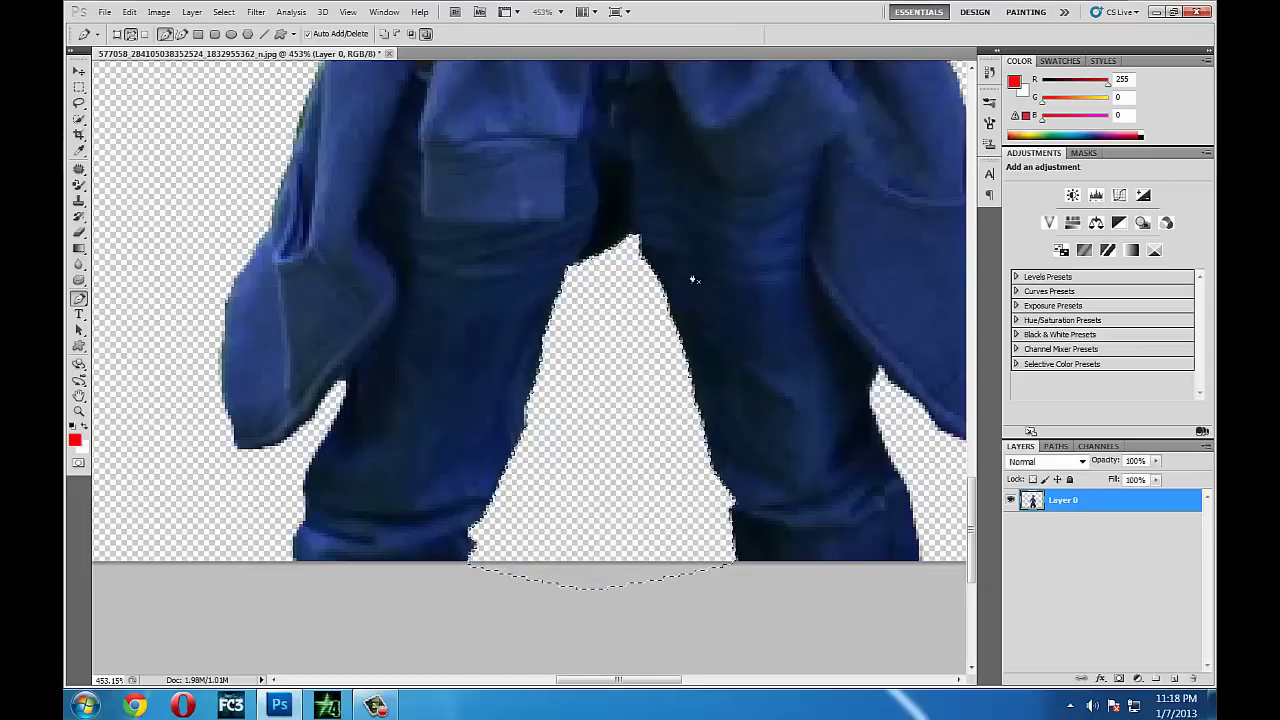
{"action": "key", "text": "m"}
{"action": "key", "text": "ctrl+d"}
{"action": "left_click", "coordinate": [79, 411]}
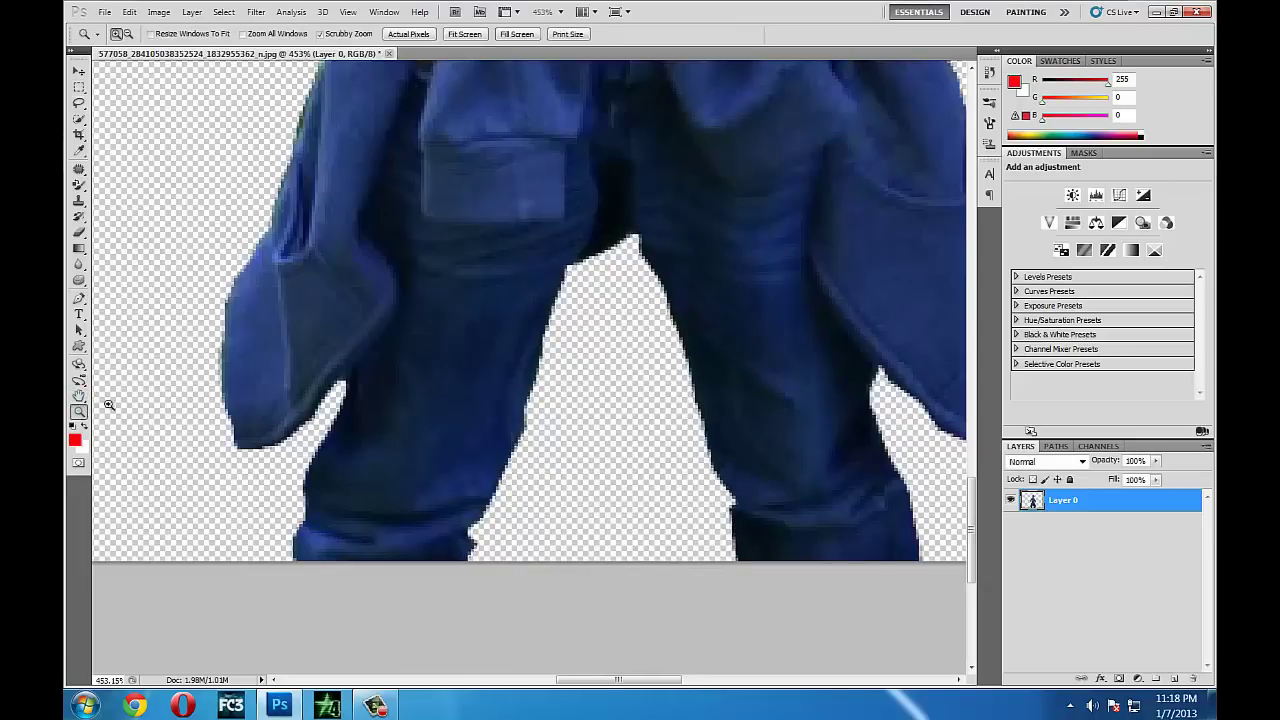
{"action": "mouse_move", "coordinate": [574, 303]}
{"action": "left_mouse_down"}
{"action": "mouse_move", "coordinate": [431, 349]}
{"action": "mouse_move", "coordinate": [491, 334]}
{"action": "left_mouse_up"}
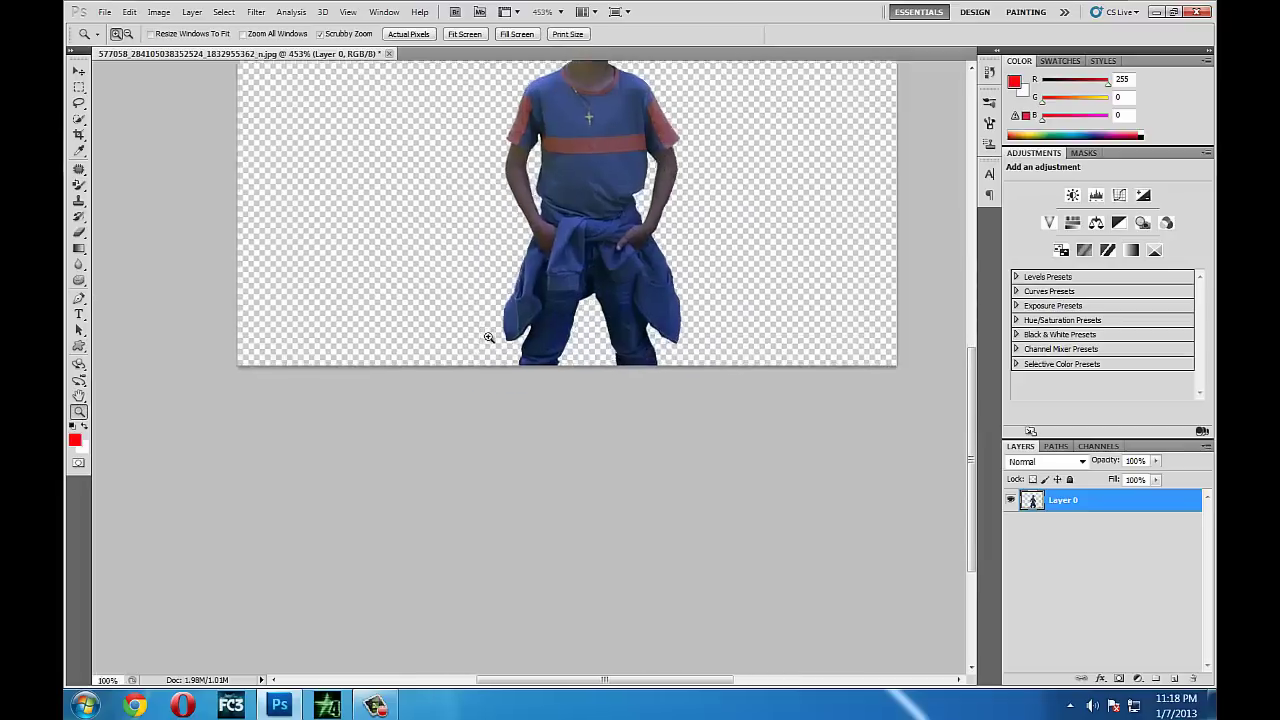
Open the sea-and-beach photo in its own floating window.
{"action": "left_click", "coordinate": [79, 396]}
{"action": "left_click_drag", "start_coordinate": [546, 98], "coordinate": [511, 344]}
{"action": "left_click", "coordinate": [105, 12]}
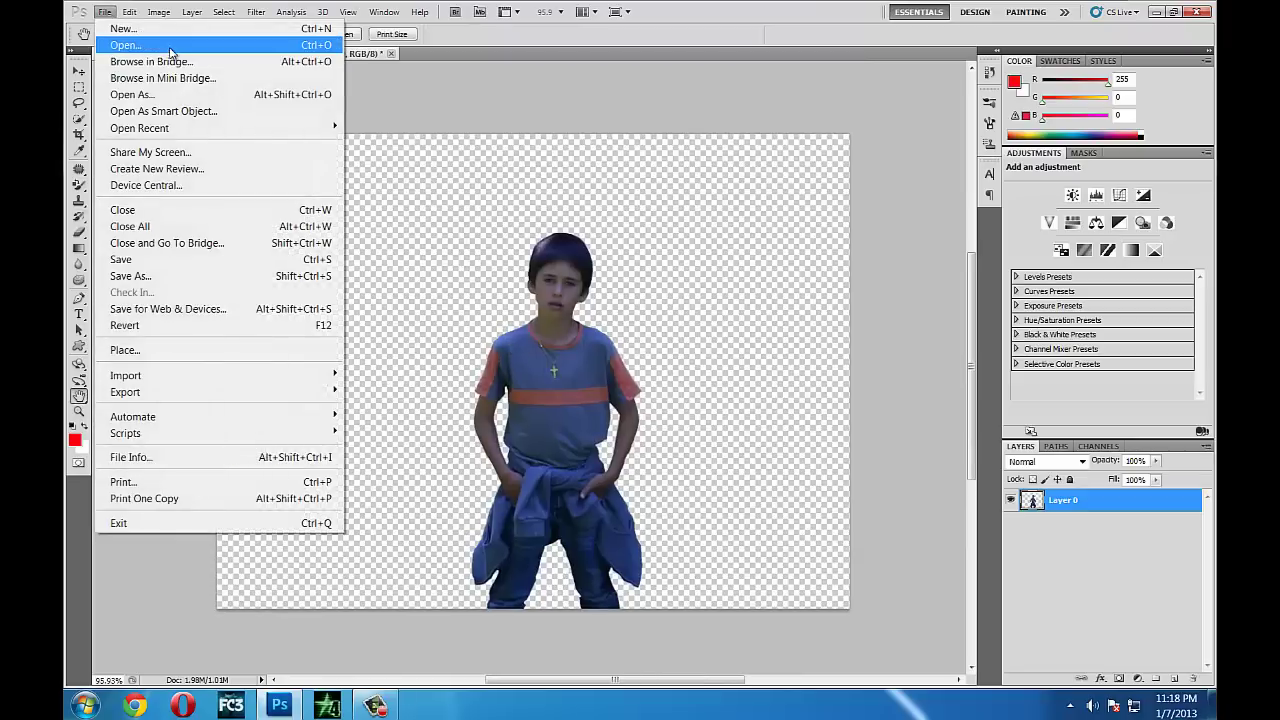
{"action": "left_click", "coordinate": [130, 50]}
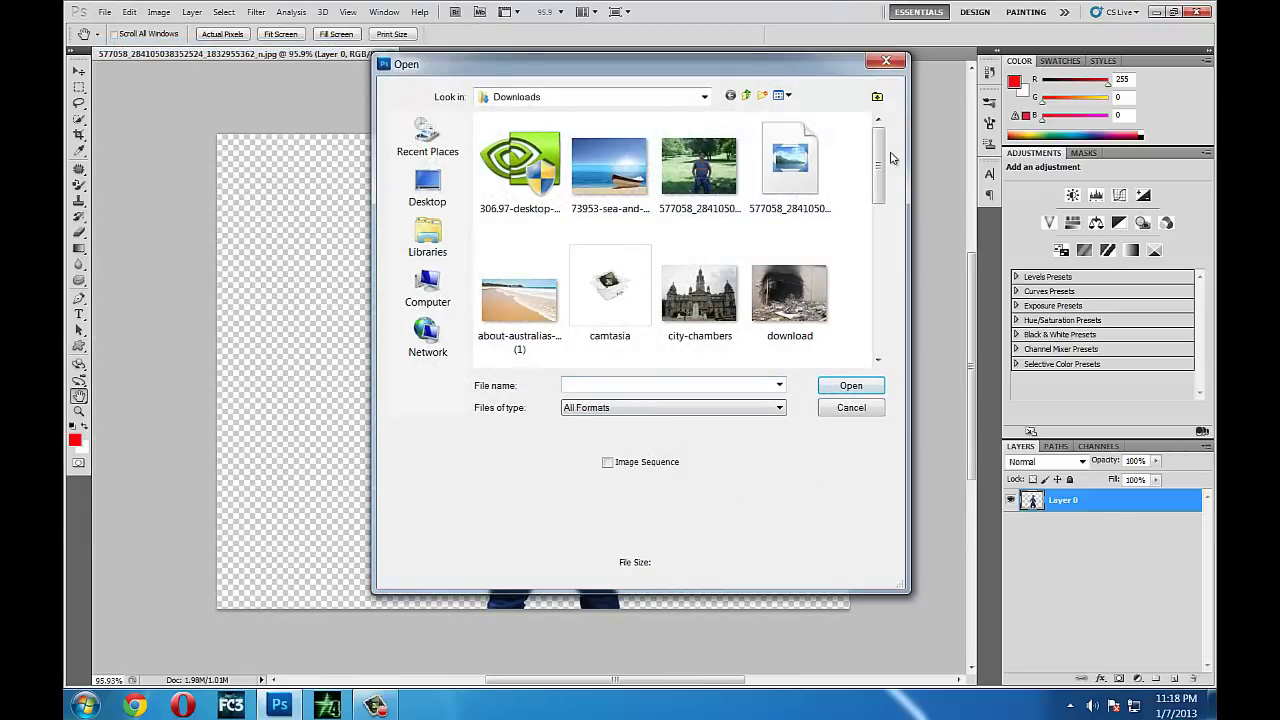
{"action": "left_click_drag", "start_coordinate": [882, 157], "coordinate": [882, 157]}
{"action": "double_click", "coordinate": [609, 160]}
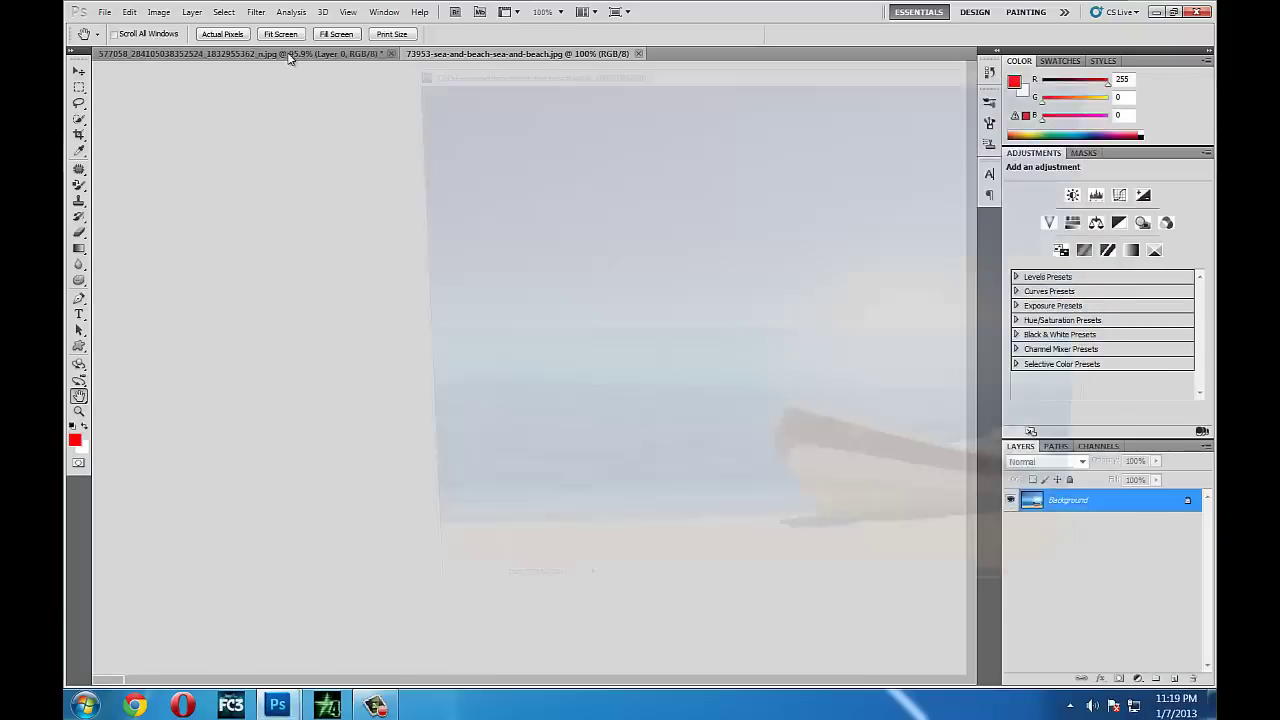
{"action": "left_click_drag", "start_coordinate": [469, 63], "coordinate": [480, 78]}
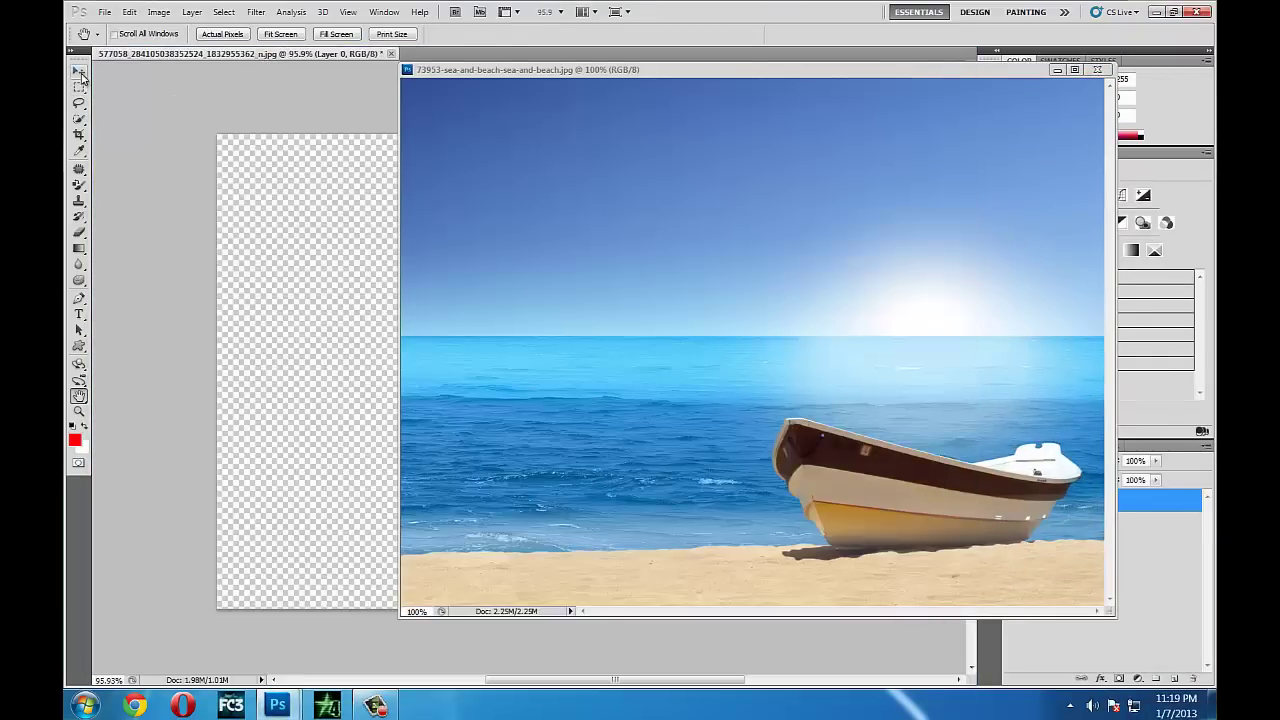
Drag the boy layer into the beach photo and close the original image without saving.
{"action": "left_click", "coordinate": [79, 71]}
{"action": "left_click_drag", "start_coordinate": [258, 57], "coordinate": [268, 70]}
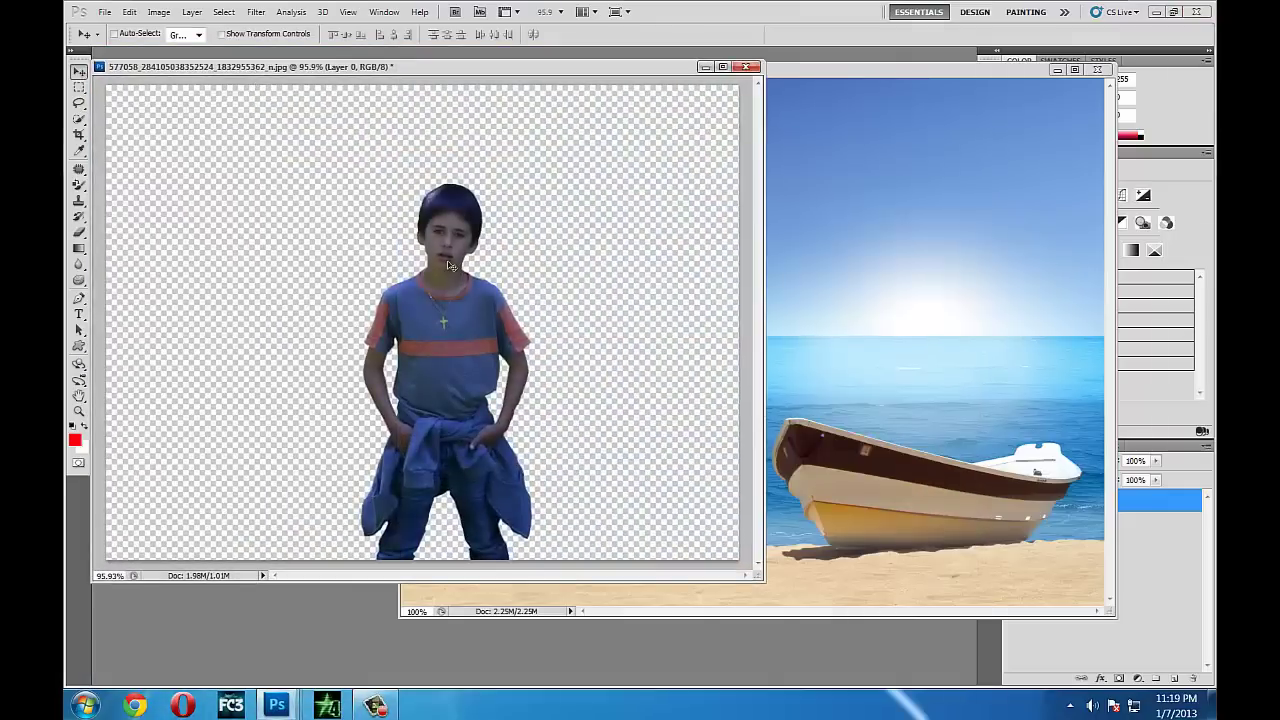
{"action": "left_click_drag", "start_coordinate": [420, 200], "coordinate": [885, 405]}
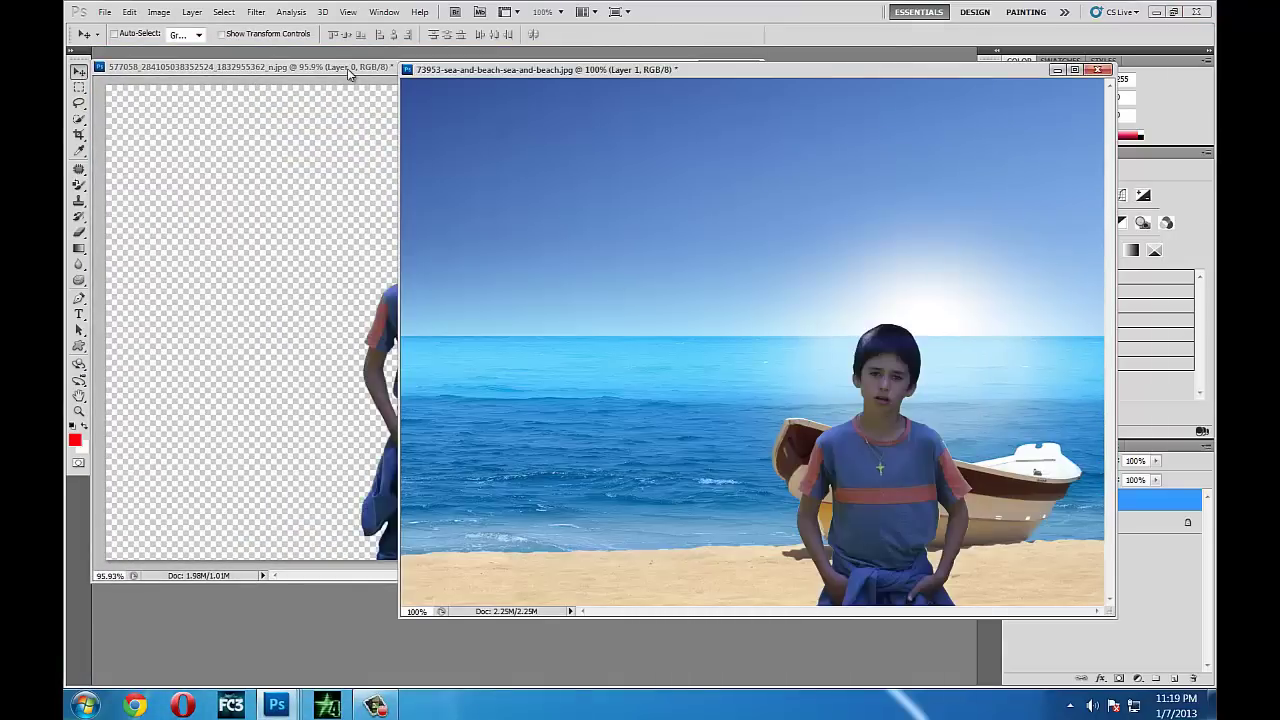
{"action": "left_click", "coordinate": [745, 110]}
{"action": "left_click", "coordinate": [749, 68]}
{"action": "left_click", "coordinate": [653, 272]}
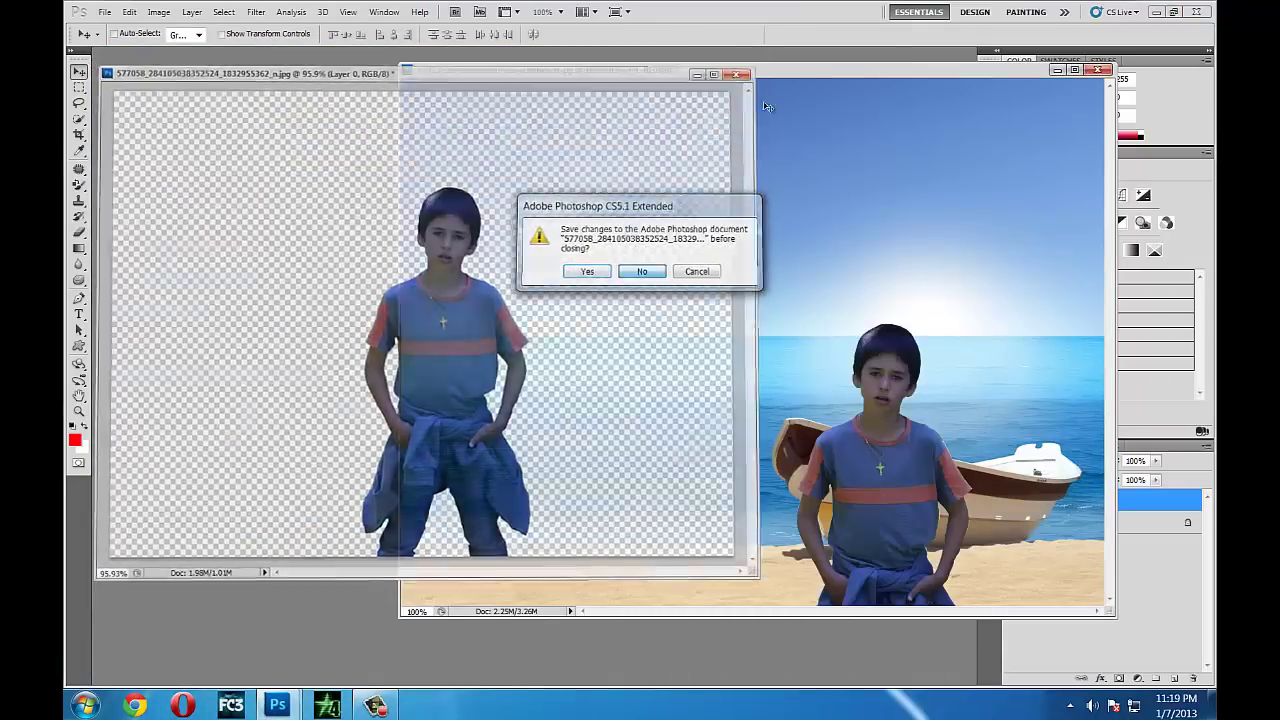
{"action": "left_click_drag", "start_coordinate": [803, 70], "coordinate": [733, 53]}
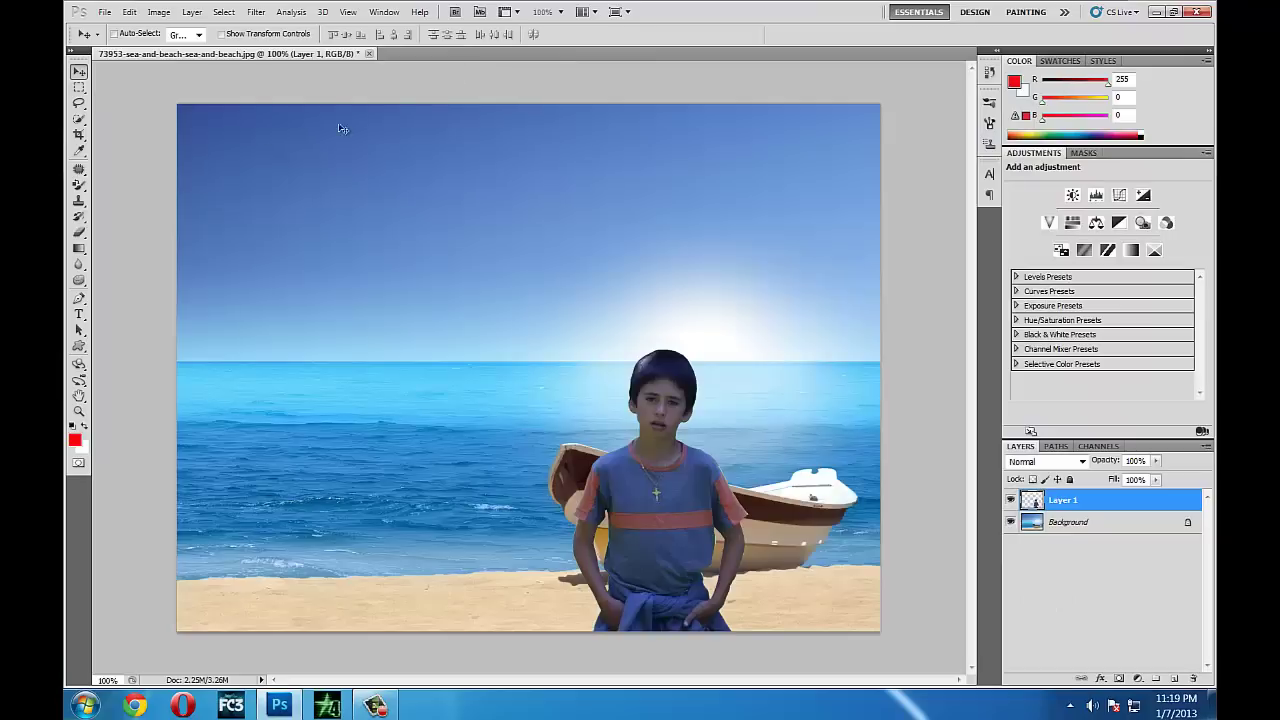
Free-transform the boy to about 72% width, 75% height, on the sand left of the boat.
{"action": "left_click", "coordinate": [129, 12]}
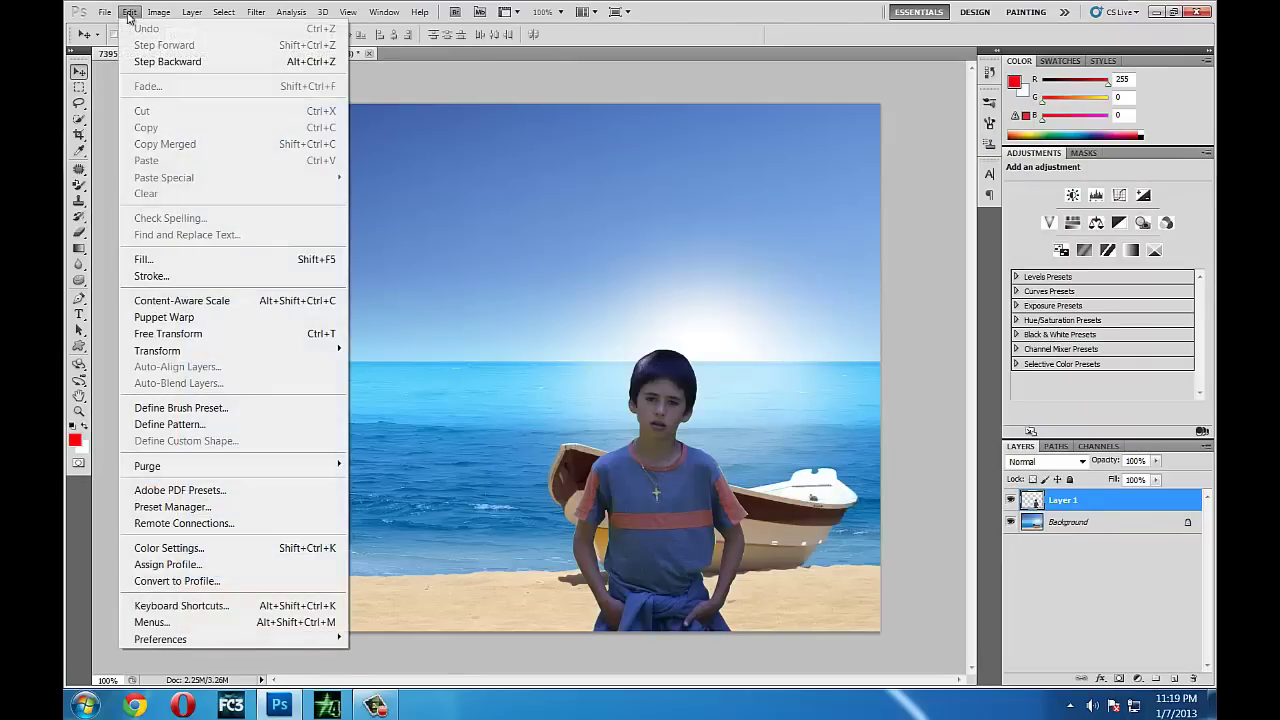
{"action": "left_click", "coordinate": [193, 340]}
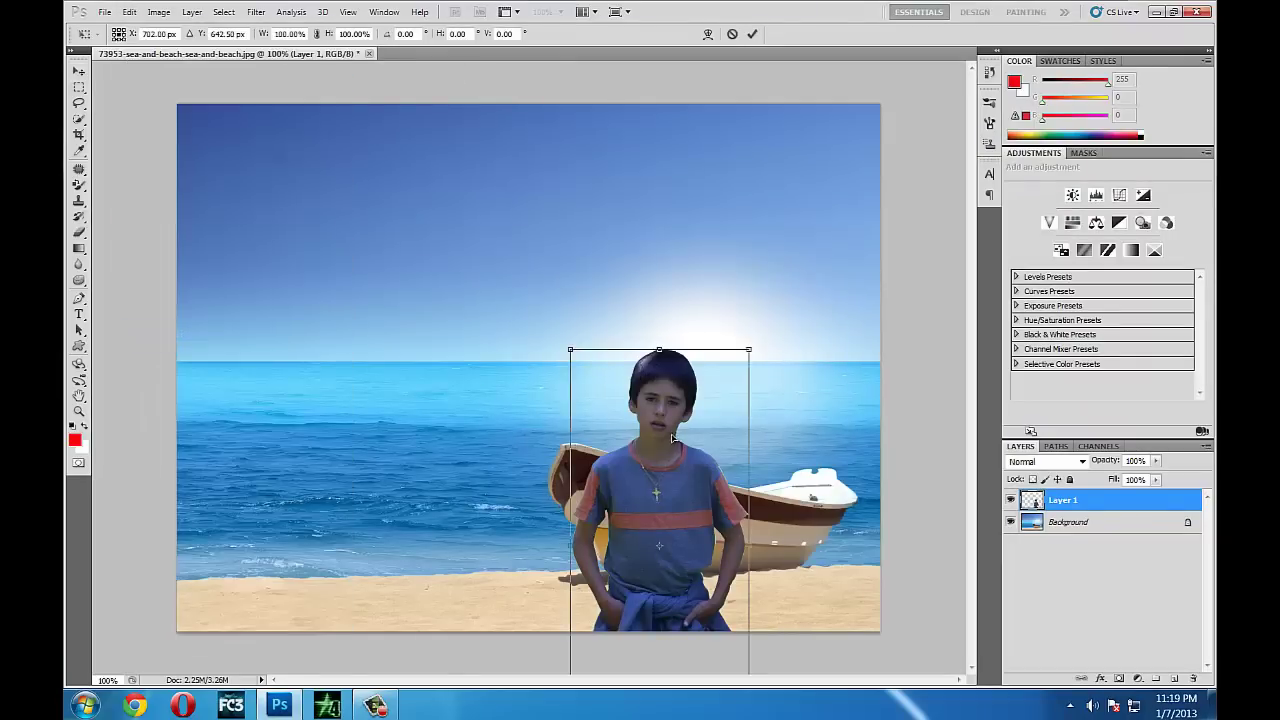
{"action": "mouse_move", "coordinate": [672, 437]}
{"action": "left_mouse_down"}
{"action": "mouse_move", "coordinate": [288, 331]}
{"action": "mouse_move", "coordinate": [295, 342]}
{"action": "left_mouse_up"}
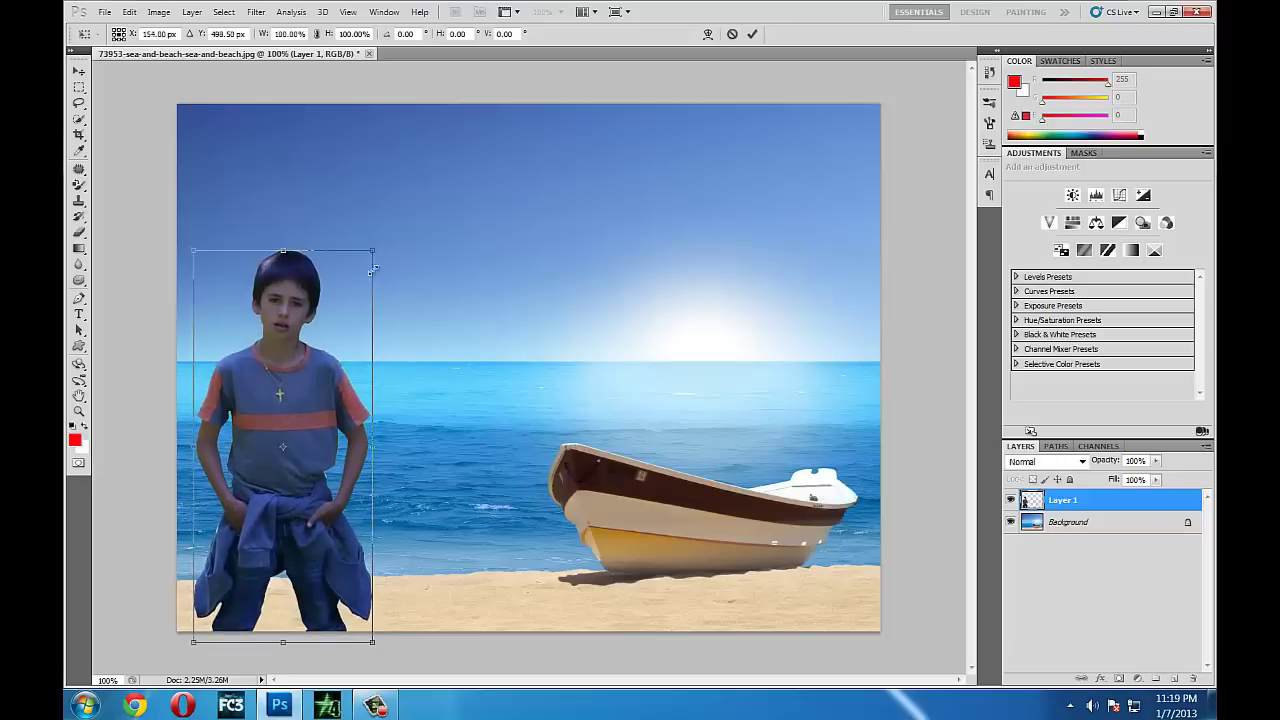
{"action": "mouse_move", "coordinate": [372, 269]}
{"action": "left_mouse_down"}
{"action": "mouse_move", "coordinate": [386, 323]}
{"action": "mouse_move", "coordinate": [358, 339]}
{"action": "left_mouse_up"}
{"action": "mouse_move", "coordinate": [285, 455]}
{"action": "left_mouse_down"}
{"action": "mouse_move", "coordinate": [580, 477]}
{"action": "mouse_move", "coordinate": [486, 462]}
{"action": "left_mouse_up"}
{"action": "left_click_drag", "start_coordinate": [566, 340], "coordinate": [540, 353]}
{"action": "mouse_move", "coordinate": [470, 435]}
{"action": "left_mouse_down"}
{"action": "mouse_move", "coordinate": [398, 418]}
{"action": "mouse_move", "coordinate": [349, 430]}
{"action": "left_mouse_up"}
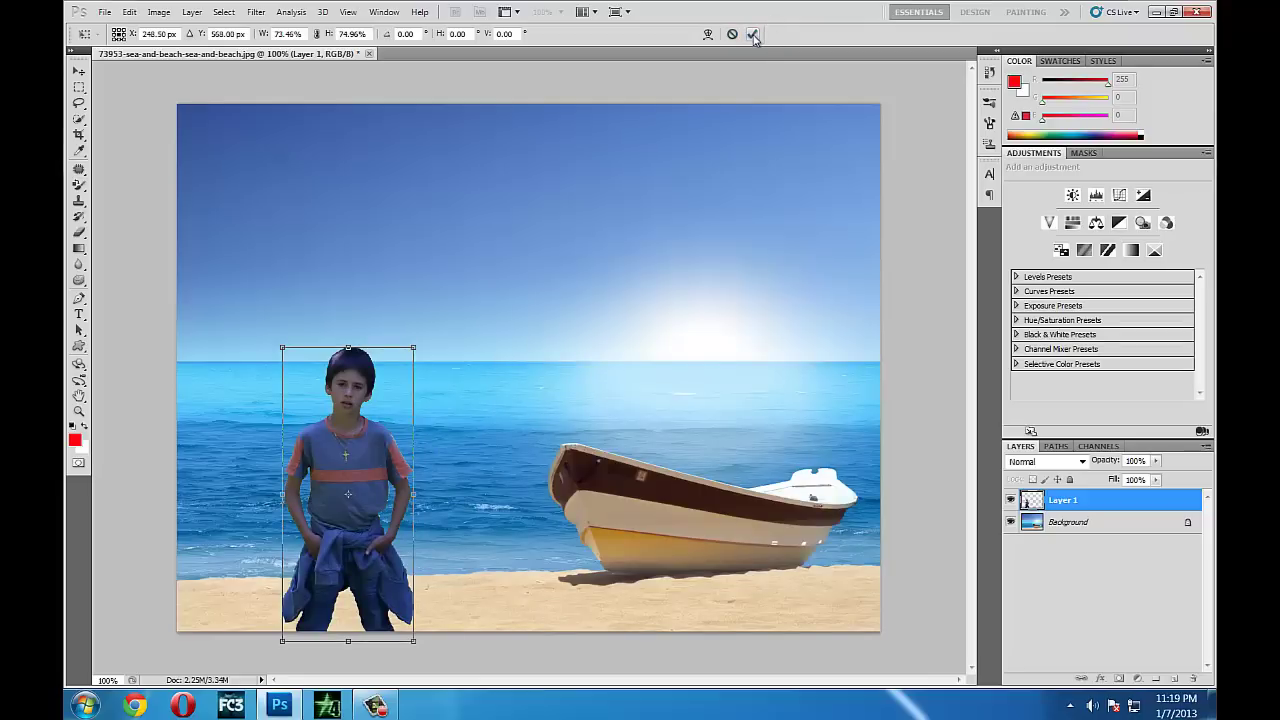
{"action": "left_click", "coordinate": [754, 36]}
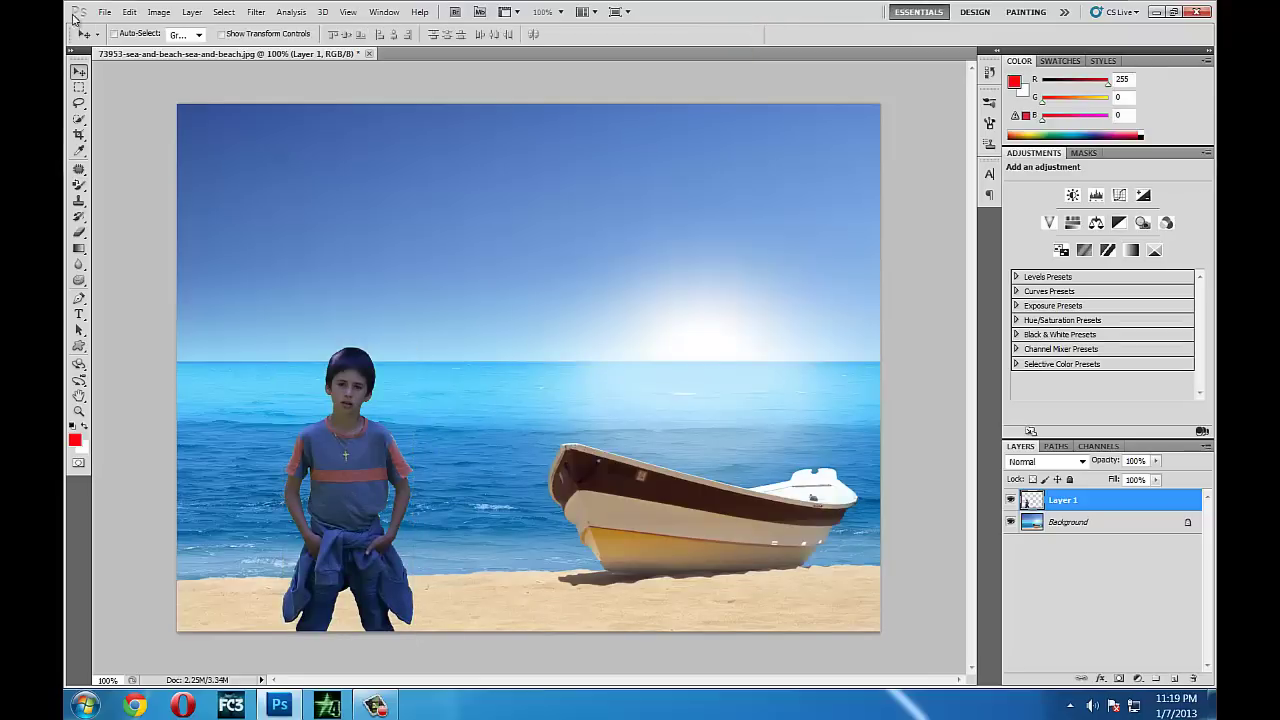
Save the composite to the Desktop as 73953-sea-and-beach-sea-and-beach.jpg, replacing the existing file.
{"action": "left_click", "coordinate": [104, 13]}
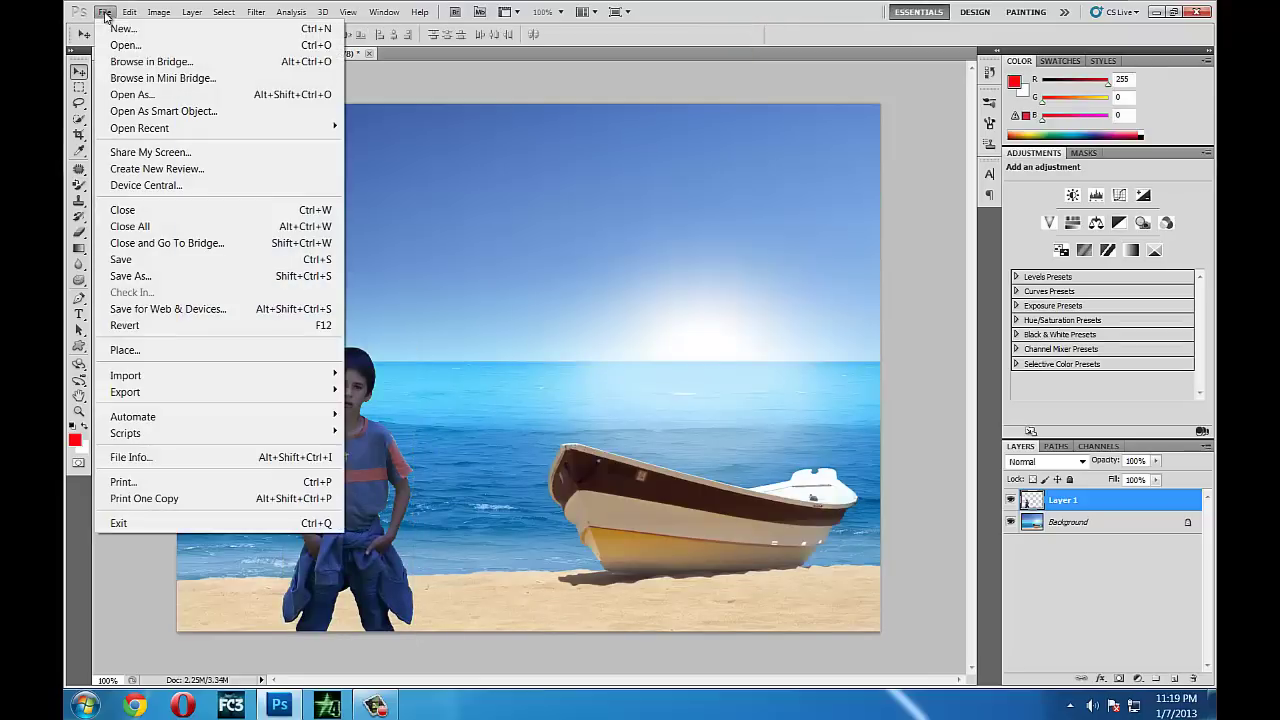
{"action": "left_click", "coordinate": [125, 274]}
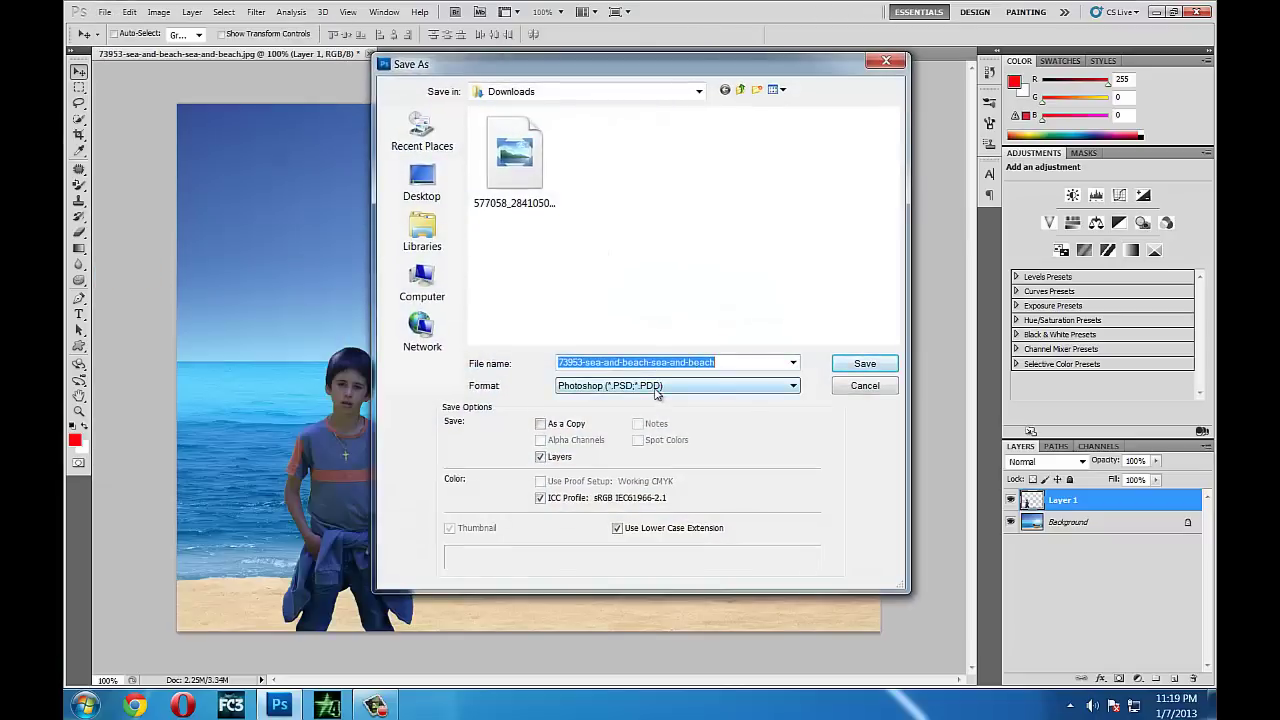
{"action": "left_click", "coordinate": [656, 390]}
{"action": "left_click", "coordinate": [422, 185]}
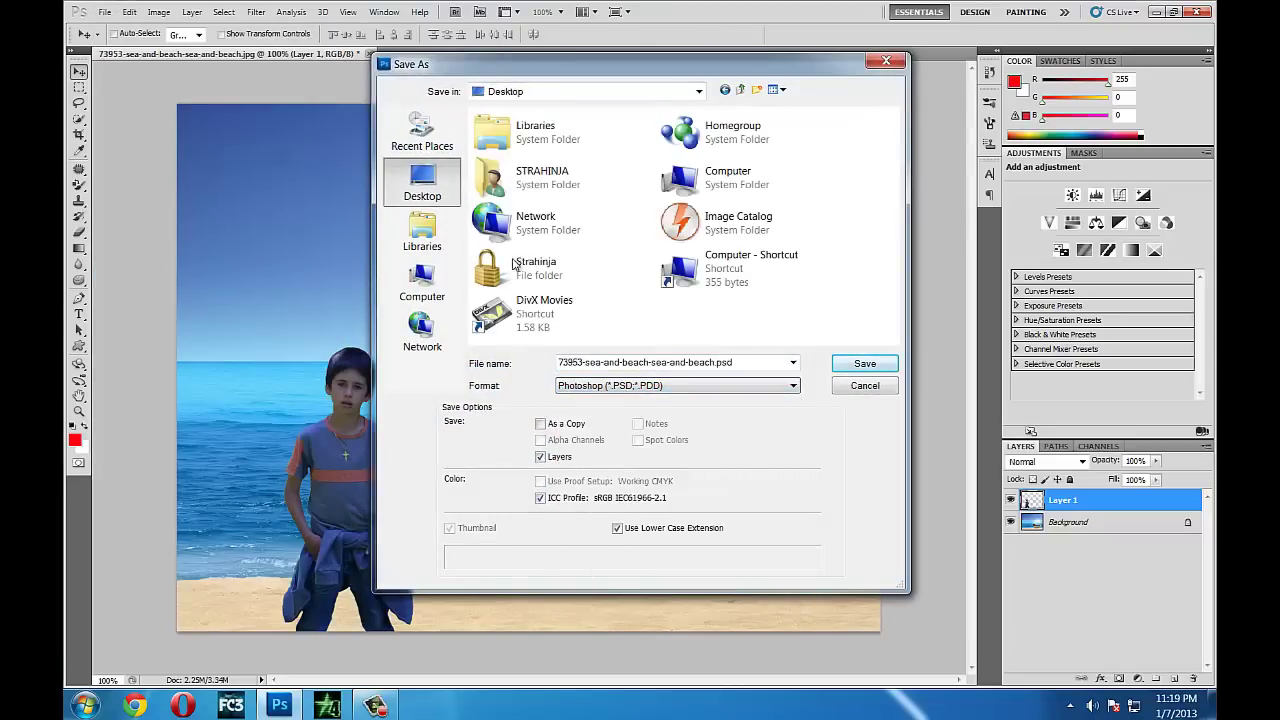
{"action": "left_click", "coordinate": [670, 388]}
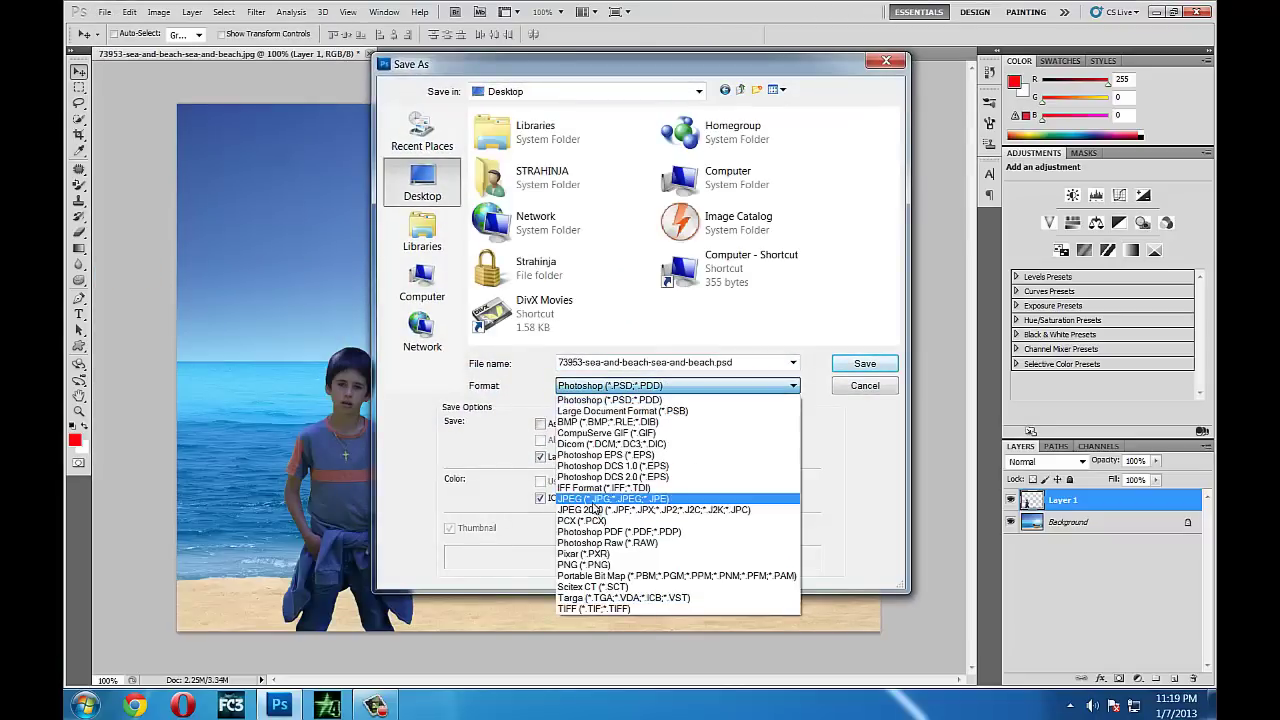
{"action": "left_click", "coordinate": [590, 498]}
{"action": "left_click", "coordinate": [862, 364]}
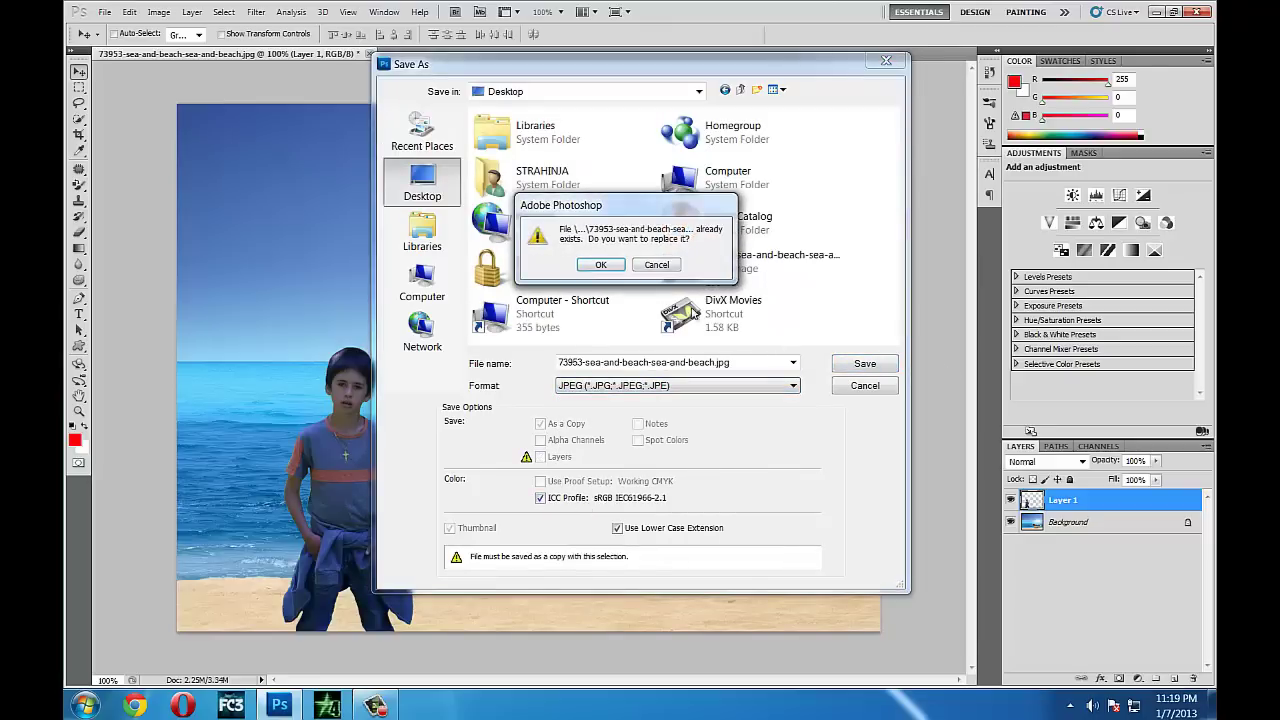
{"action": "left_click", "coordinate": [603, 265]}
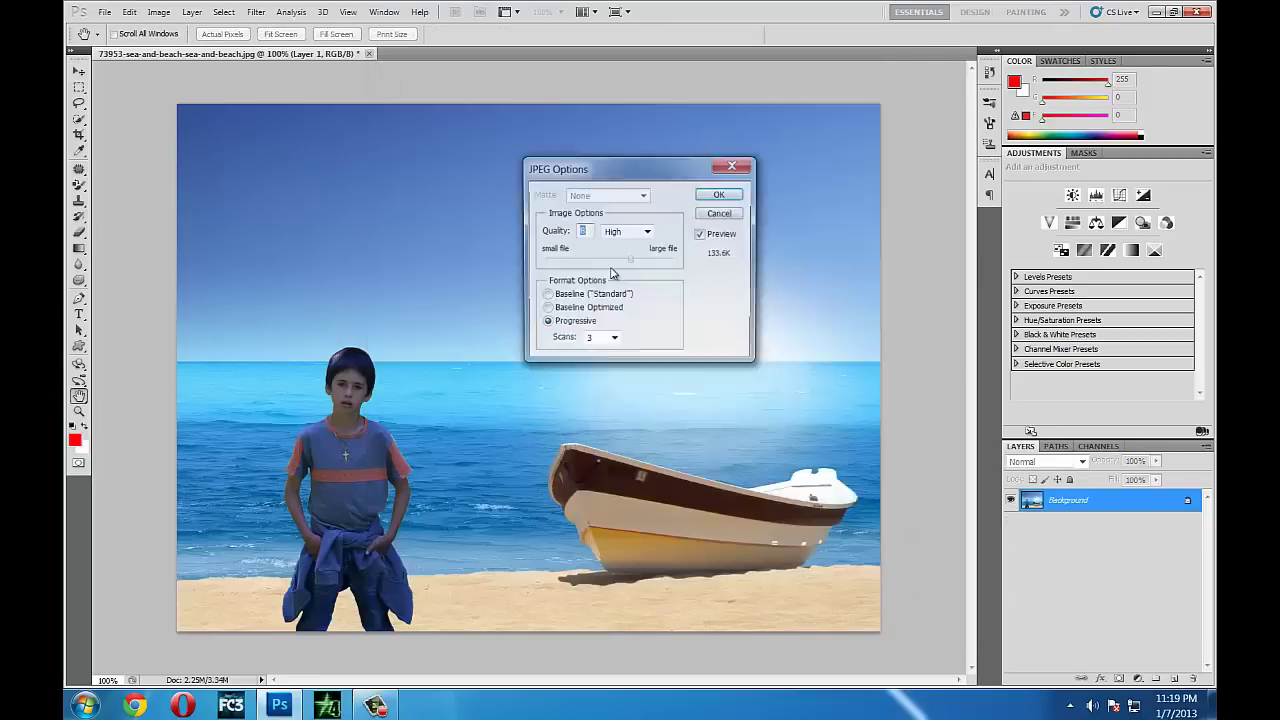
{"action": "left_click", "coordinate": [721, 195]}
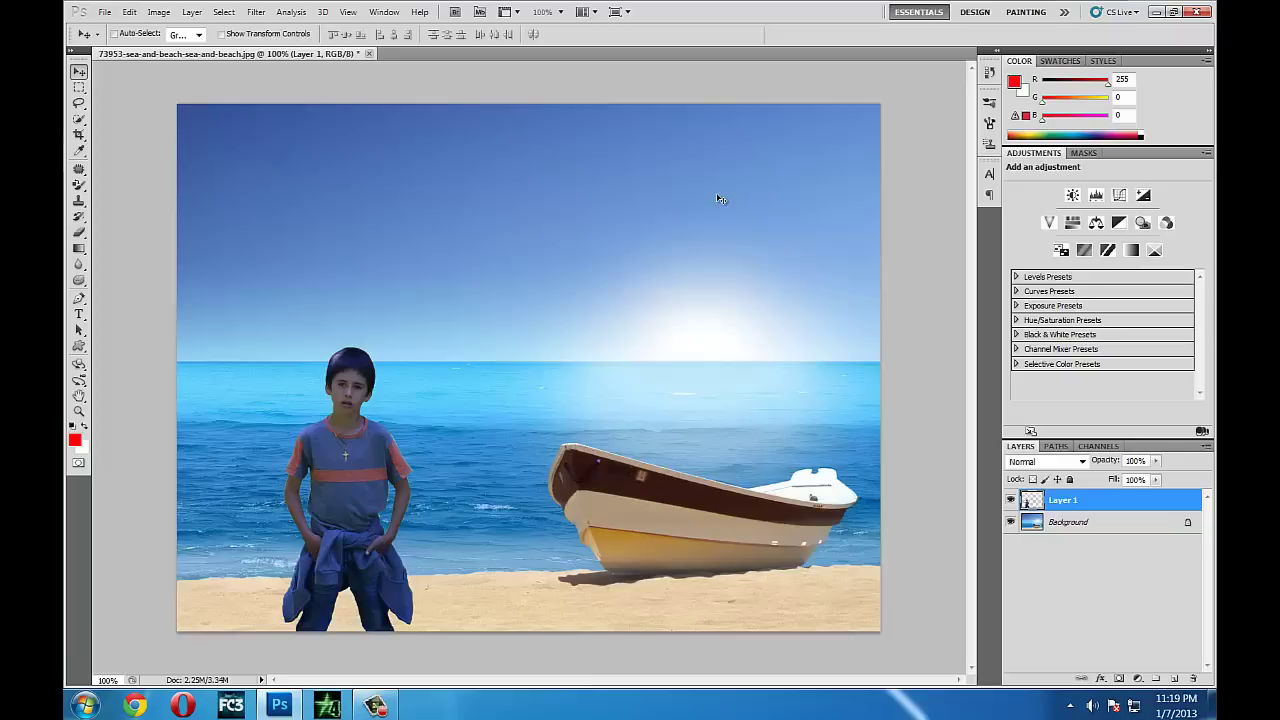